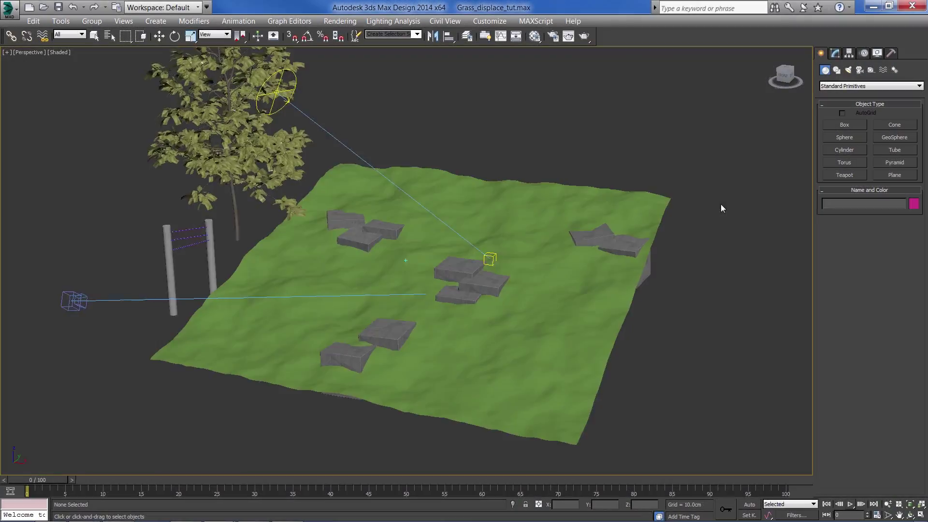
Step: Orbit the perspective view around the grass scene so the ground plane fills the view
{"action": "middle_click_drag", "start_coordinate": [731, 202], "coordinate": [703, 219], "text": "alt"}
{"action": "middle_click_drag", "start_coordinate": [539, 176], "coordinate": [539, 235], "text": "alt"}
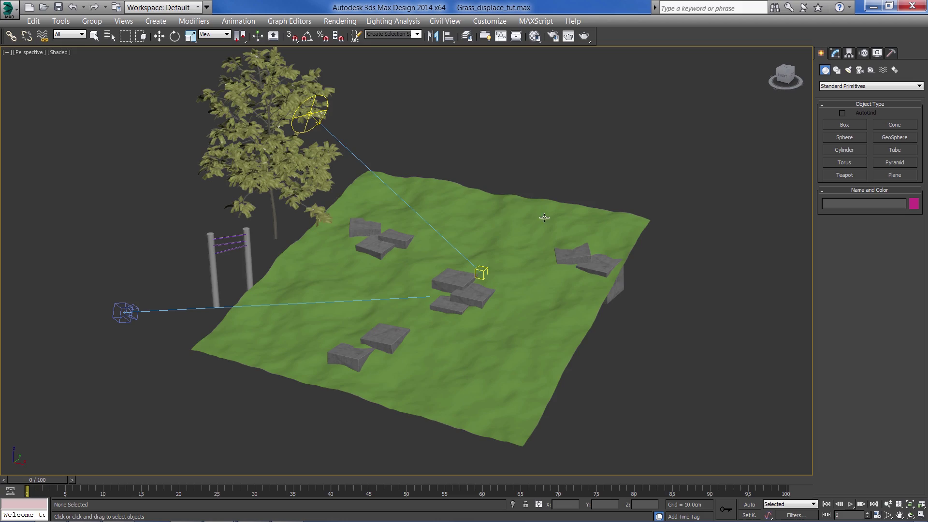
{"action": "middle_click_drag", "start_coordinate": [502, 187], "coordinate": [445, 241], "text": "alt"}
Step: Select the grass plane Plane001 and turn on edged-faces display with F4
{"action": "left_click", "coordinate": [447, 241]}
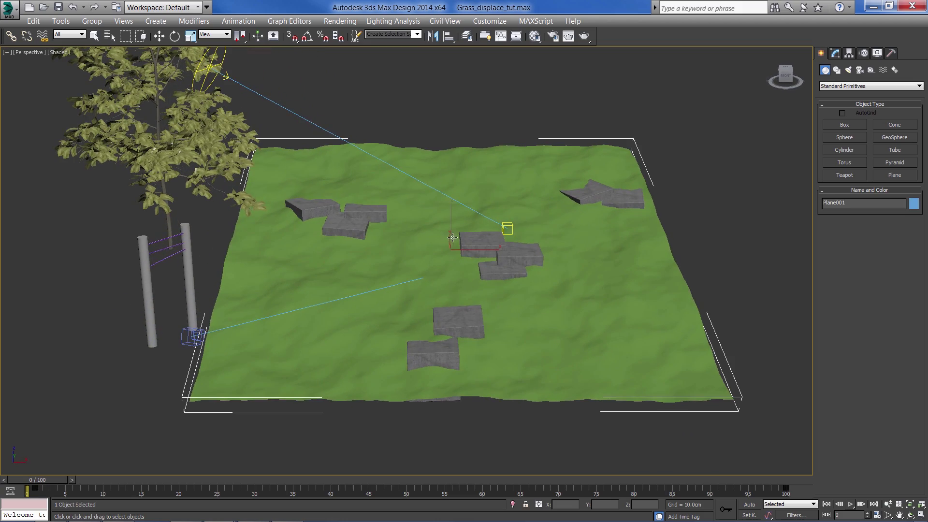
{"action": "key", "text": "F4"}
{"action": "scroll", "coordinate": [455, 246], "scroll_direction": "up", "scroll_amount": 8}
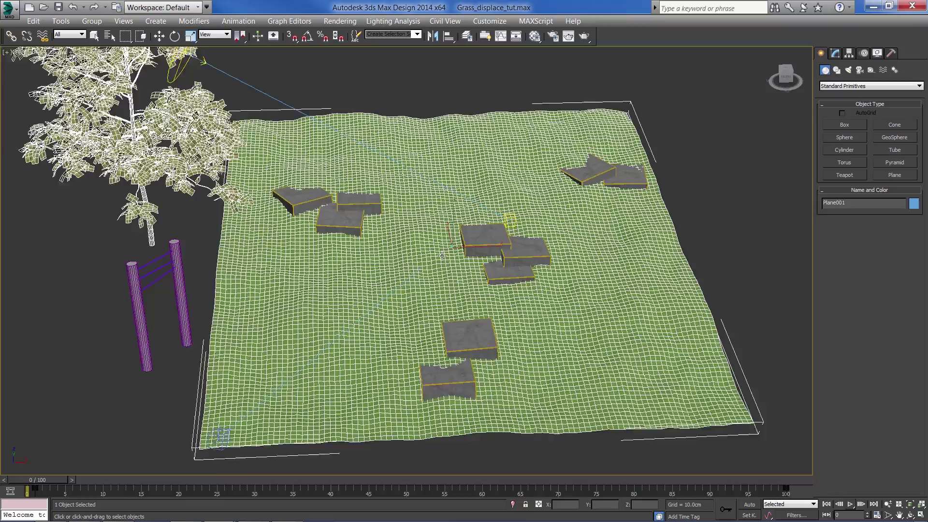
{"action": "scroll", "coordinate": [451, 244], "scroll_direction": "up", "scroll_amount": 2}
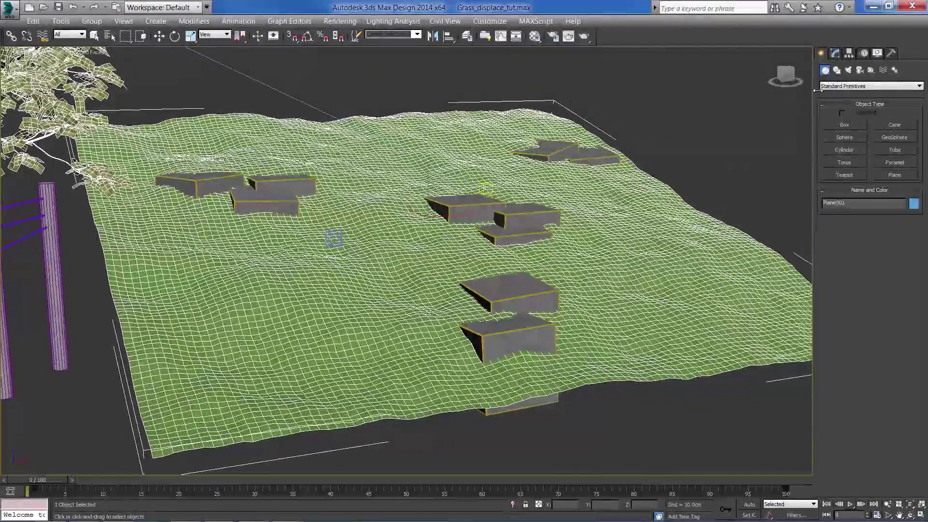
Step: Toggle Plane001's Noise modifier off and back on, then inspect its UVW Map and VRayDisplacementMod settings
{"action": "left_click", "coordinate": [835, 54]}
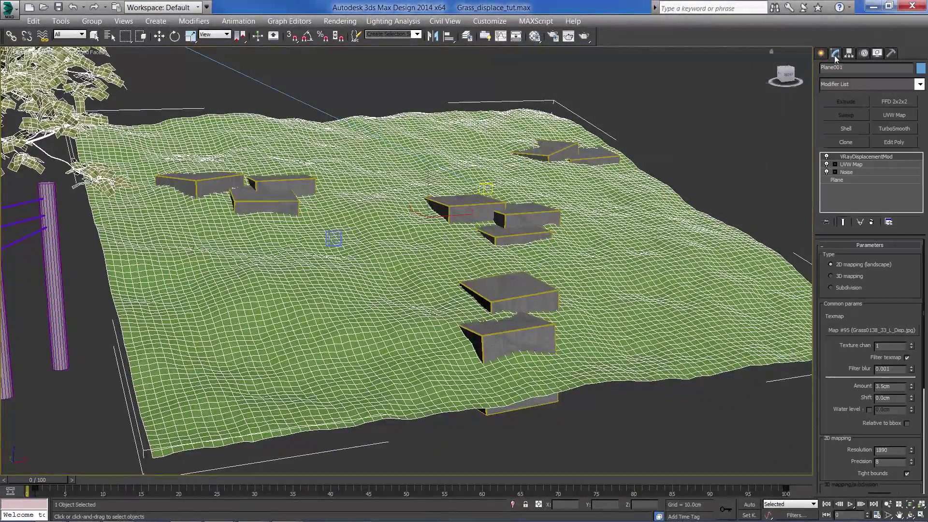
{"action": "left_click", "coordinate": [828, 172]}
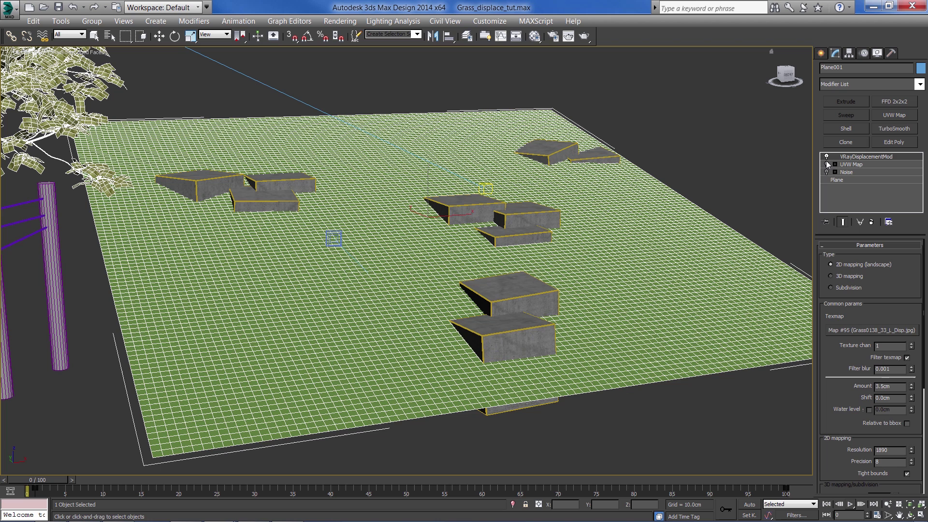
{"action": "left_click", "coordinate": [841, 180]}
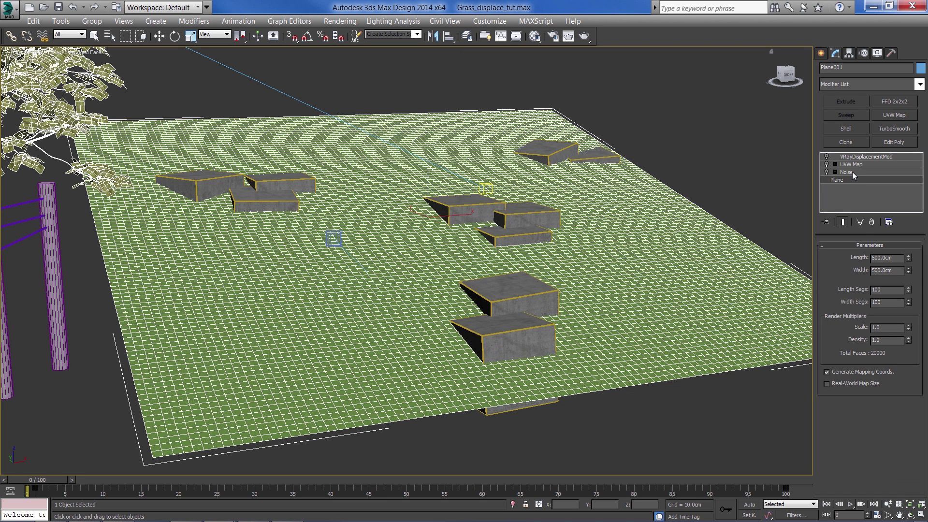
{"action": "left_click", "coordinate": [851, 172]}
{"action": "left_click", "coordinate": [827, 172]}
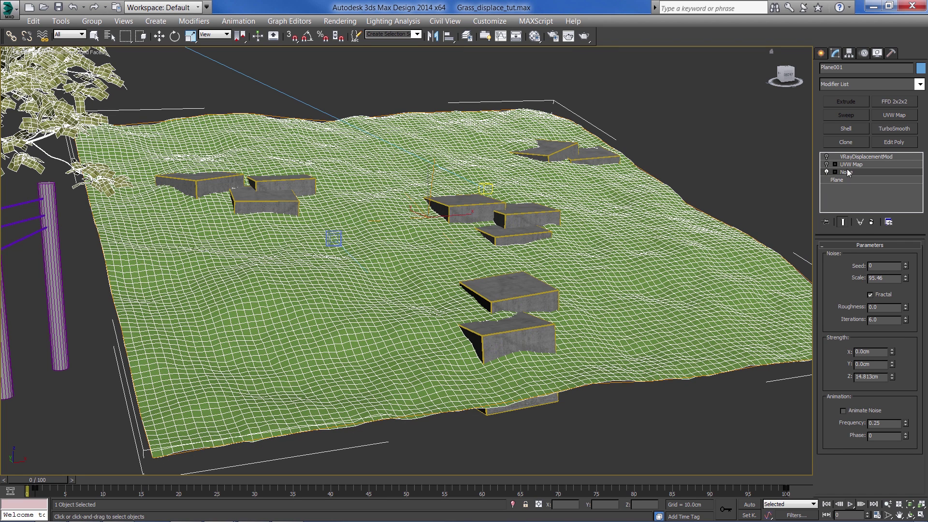
{"action": "left_click", "coordinate": [847, 165]}
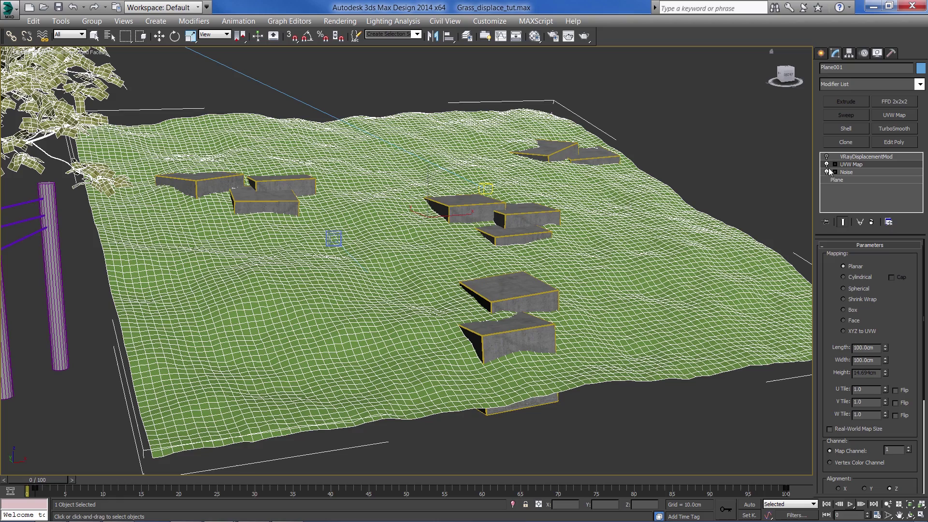
{"action": "left_click", "coordinate": [833, 157]}
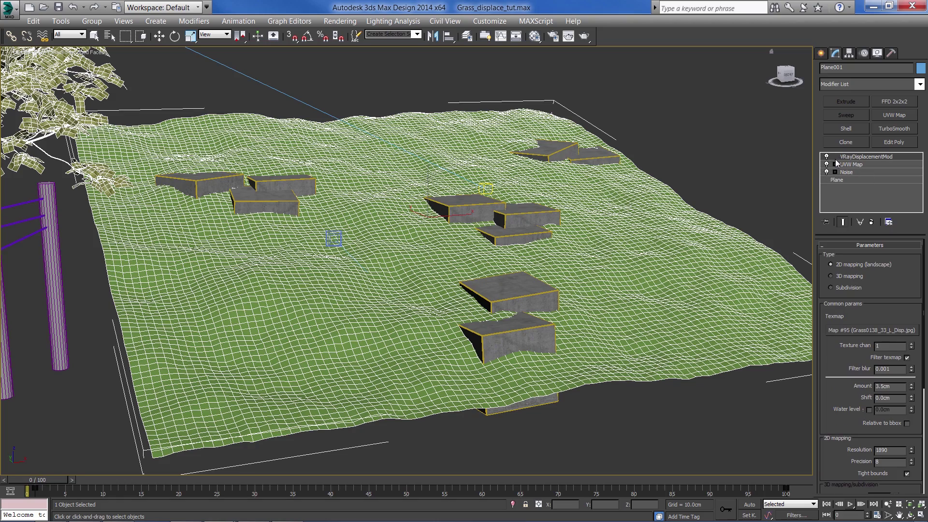
{"action": "middle_click_drag", "start_coordinate": [781, 173], "coordinate": [697, 184], "text": "alt"}
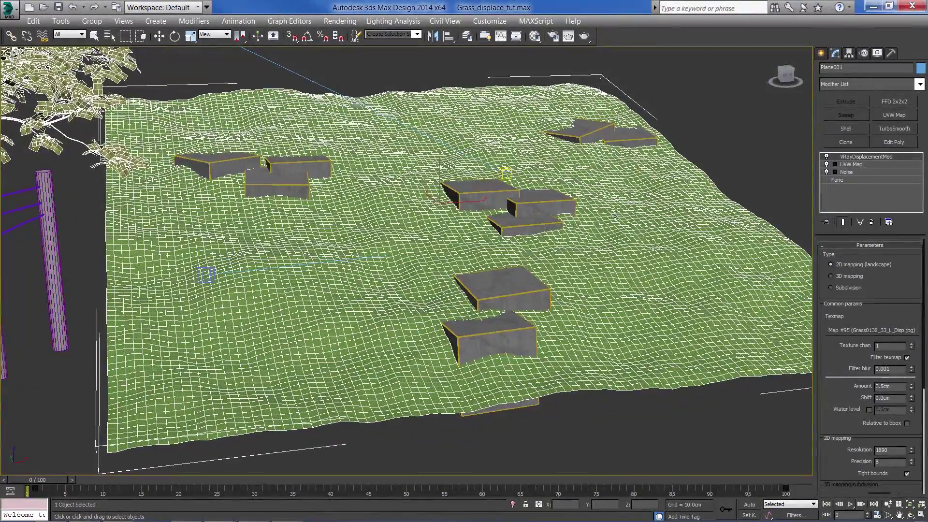
Step: Switch to the camera view and preview Grass0138_33_L.jpg at actual size in Photo Viewer
{"action": "key", "text": "c"}
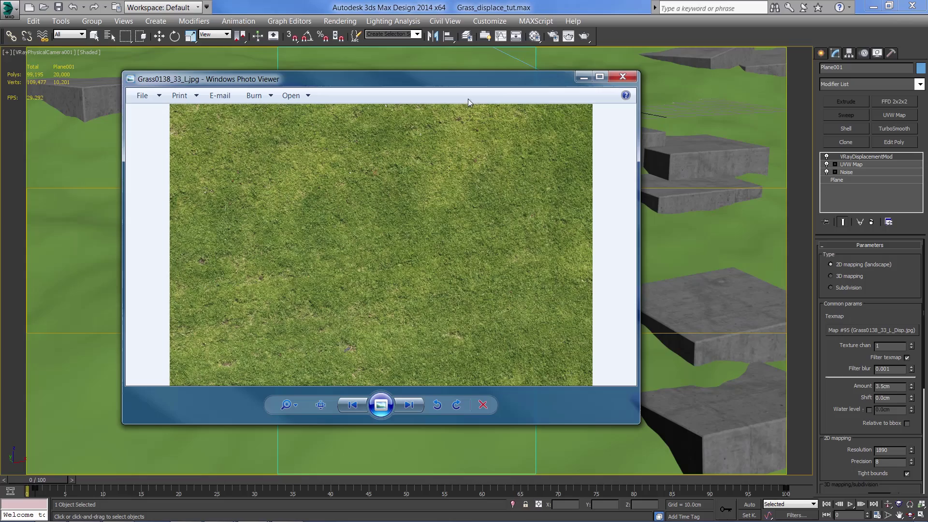
{"action": "left_click", "coordinate": [321, 405]}
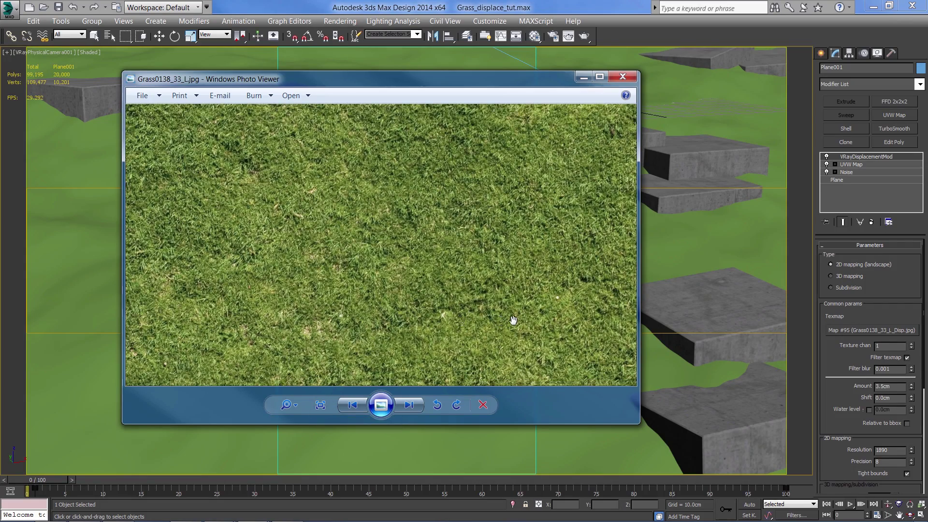
{"action": "left_click_drag", "start_coordinate": [513, 320], "coordinate": [549, 238]}
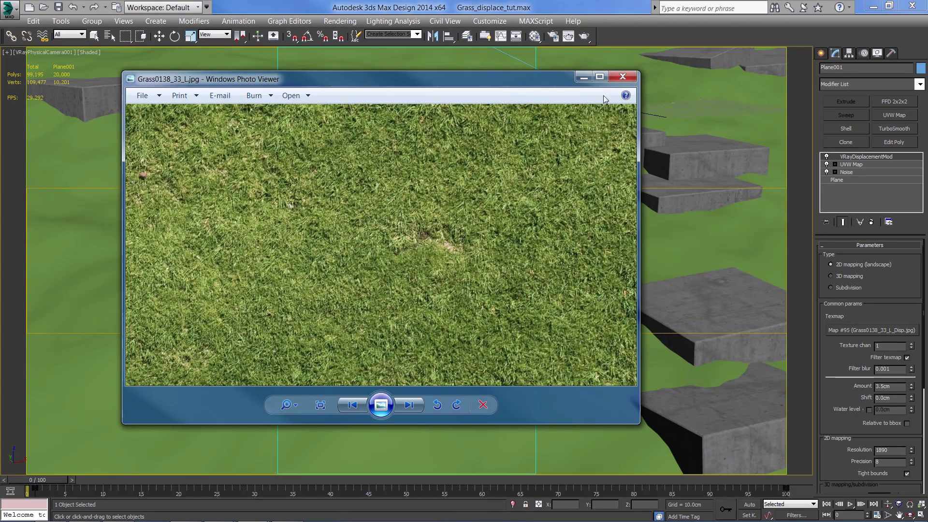
{"action": "left_click", "coordinate": [583, 77]}
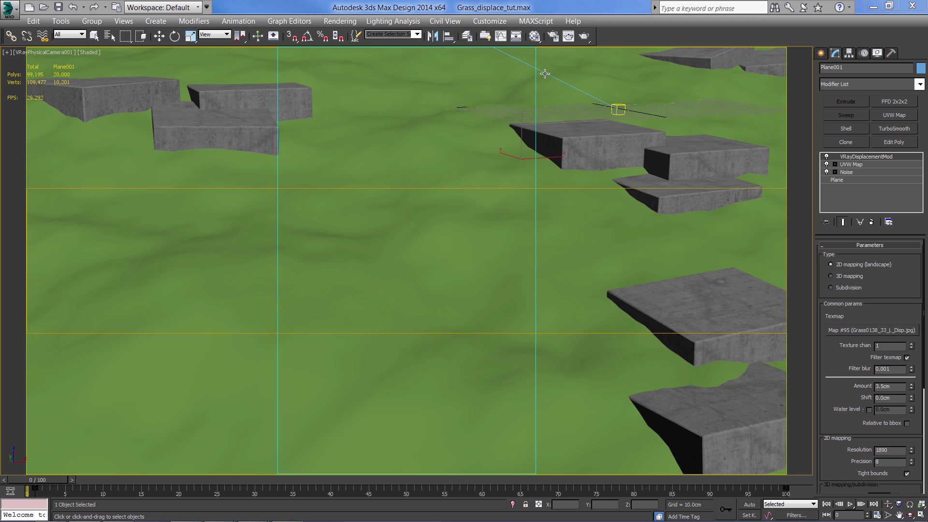
Step: Put the grass texture in Material #23's Diffuse slot and show it shaded in the viewport
{"action": "left_click", "coordinate": [534, 36]}
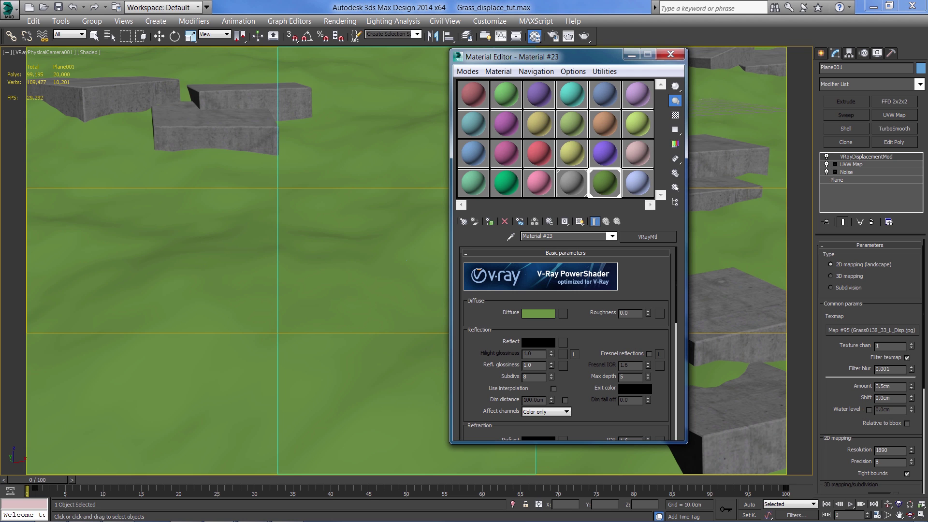
{"action": "left_click_drag", "start_coordinate": [563, 317], "coordinate": [565, 319]}
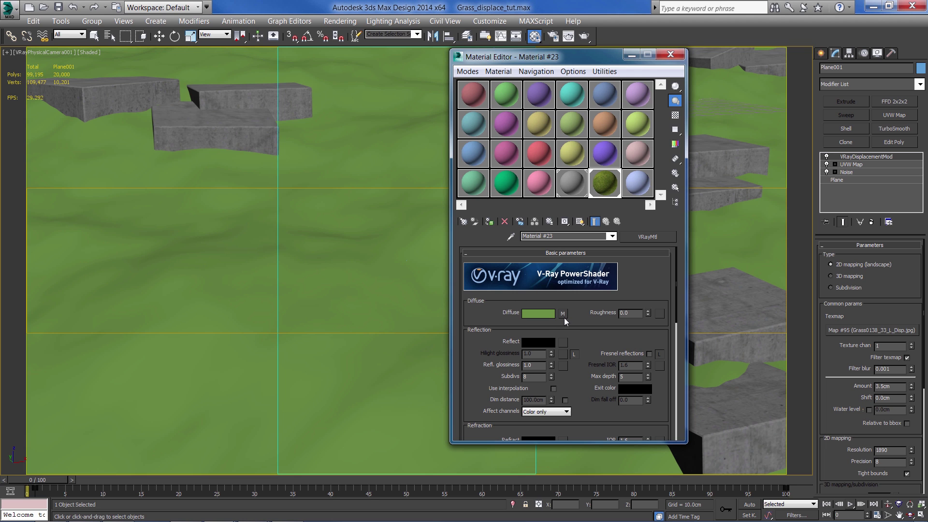
{"action": "double_click", "coordinate": [608, 186]}
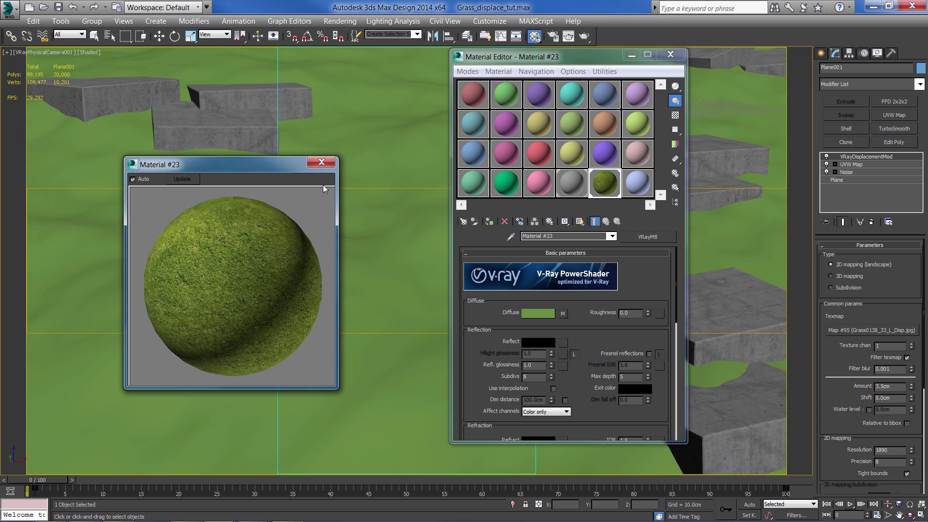
{"action": "left_click", "coordinate": [321, 164]}
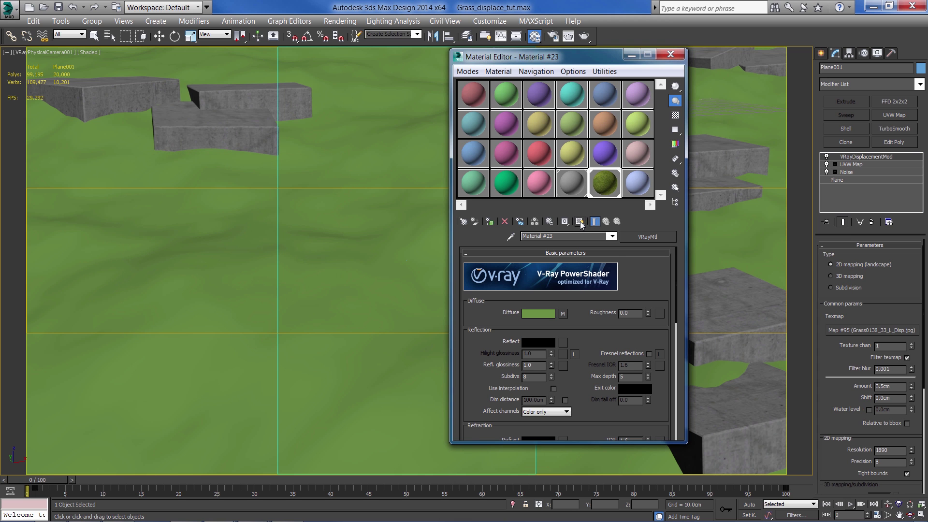
{"action": "left_click", "coordinate": [580, 222]}
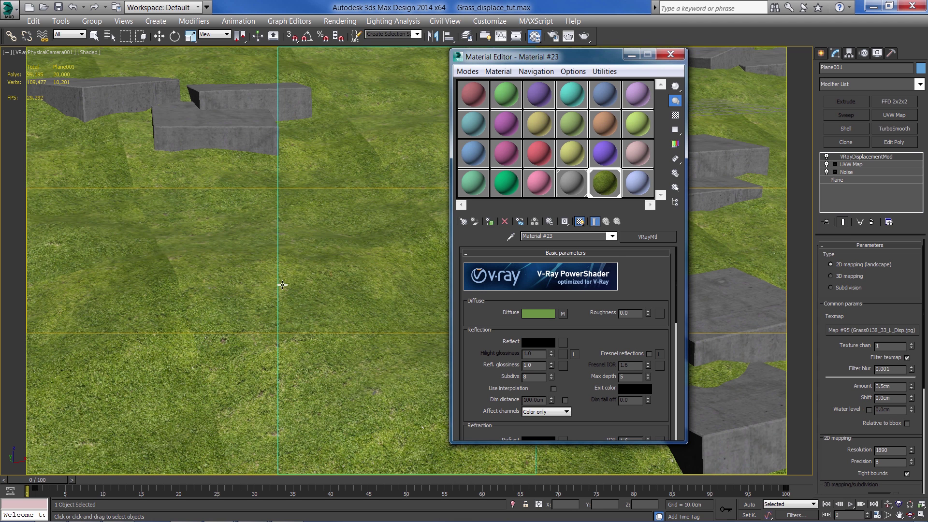
{"action": "left_click_drag", "start_coordinate": [530, 62], "coordinate": [544, 76]}
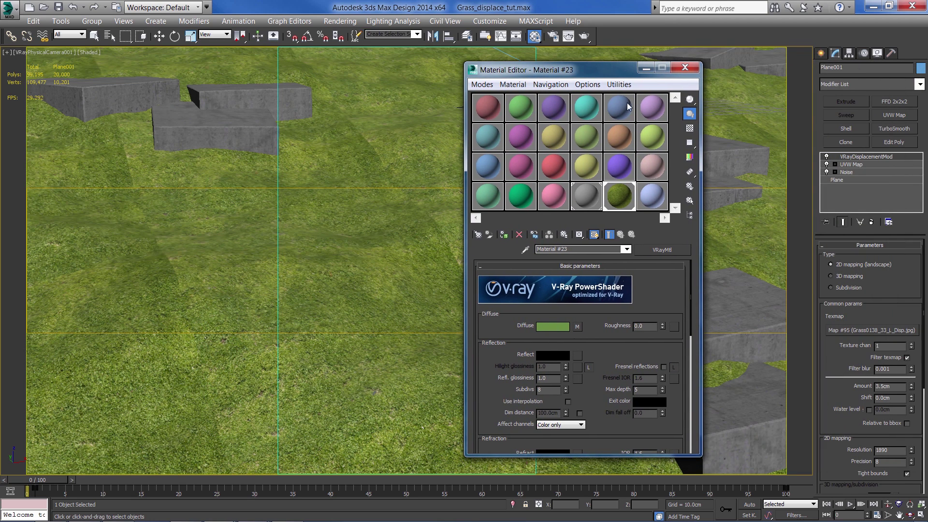
{"action": "left_click", "coordinate": [645, 69]}
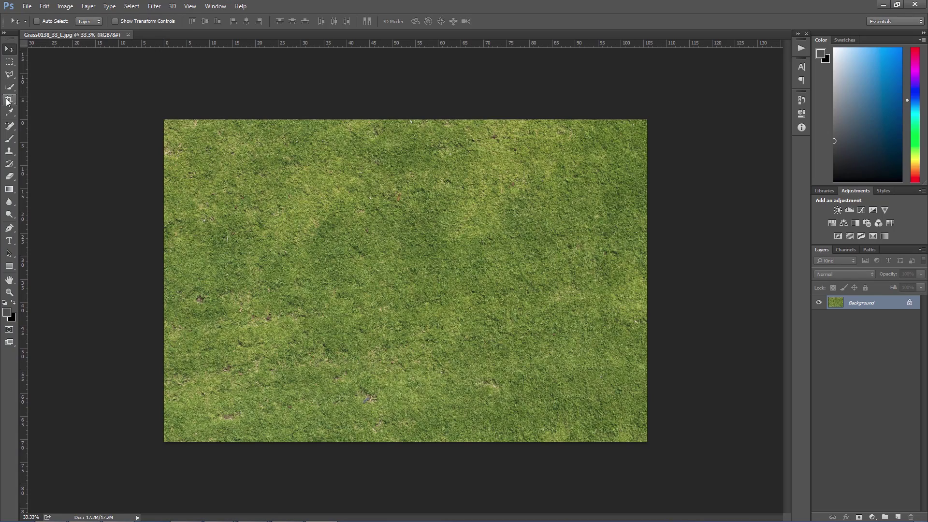
Step: Crop Grass0138_33_L.jpg in Photoshop to a 1:1 (Square) ratio
{"action": "left_click", "coordinate": [9, 99]}
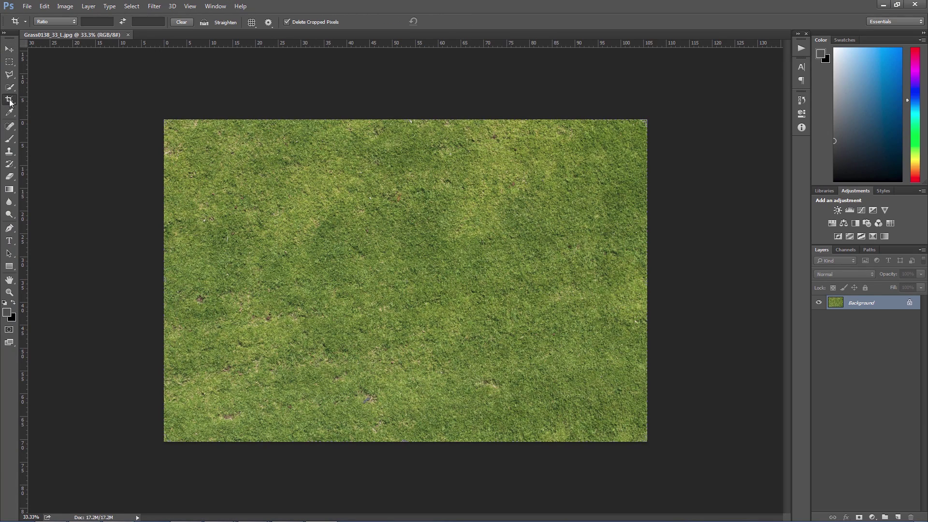
{"action": "left_click", "coordinate": [61, 23]}
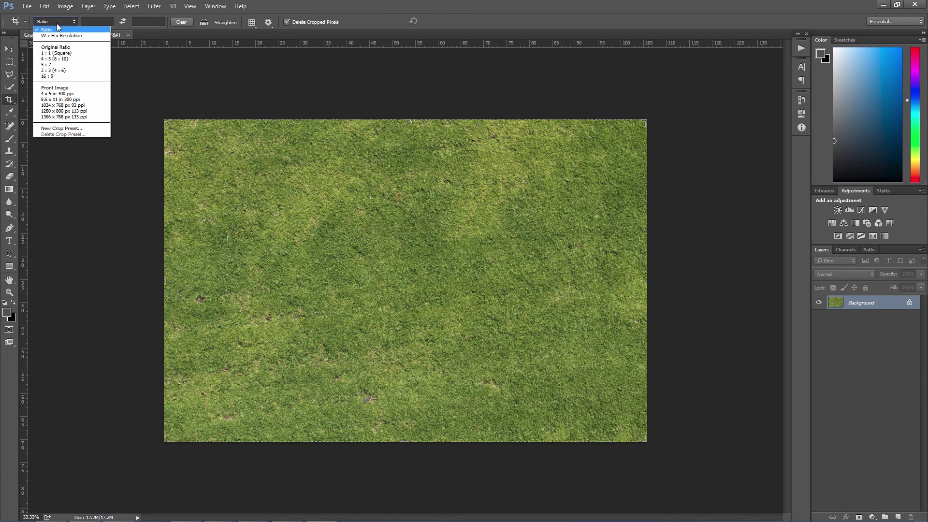
{"action": "left_click", "coordinate": [68, 54]}
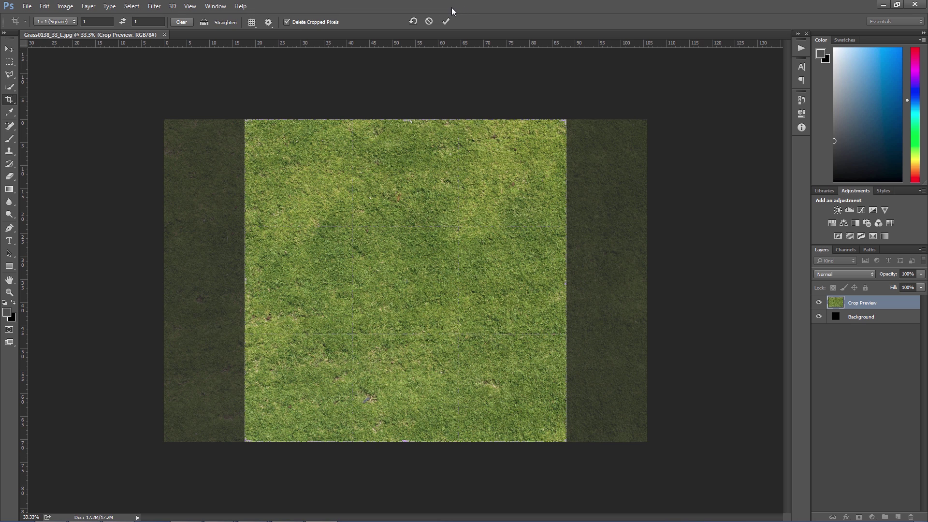
{"action": "left_click", "coordinate": [446, 22]}
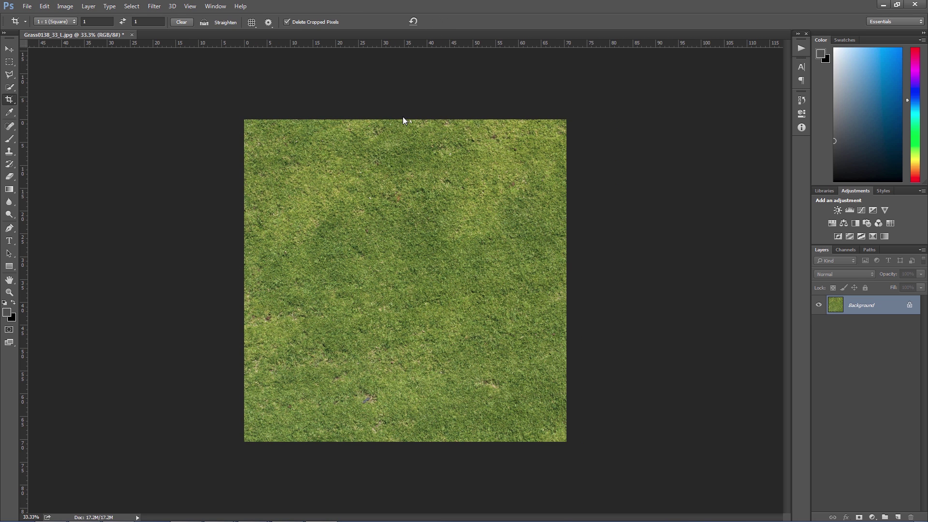
Step: Set the Offset filter to +1005 horizontal and +1005 vertical with Wrap Around
{"action": "left_click", "coordinate": [154, 6]}
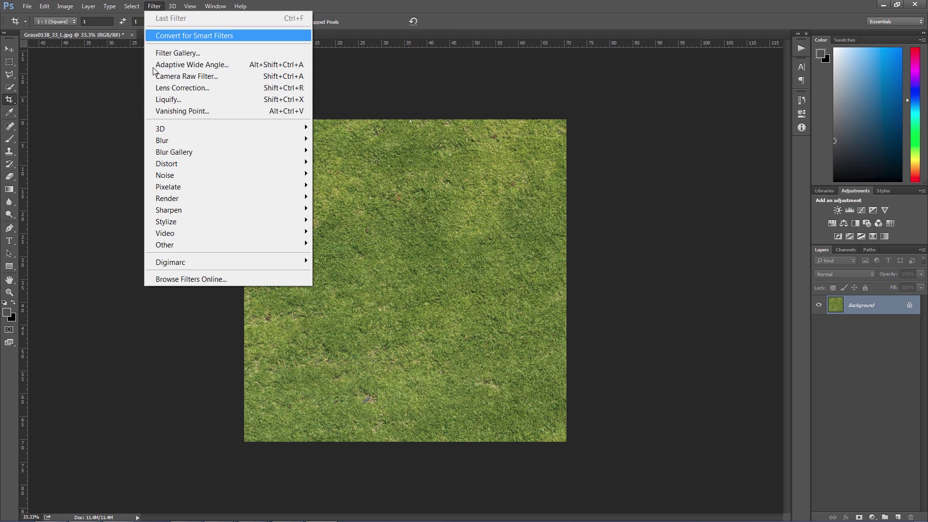
{"action": "mouse_move", "coordinate": [186, 245]}
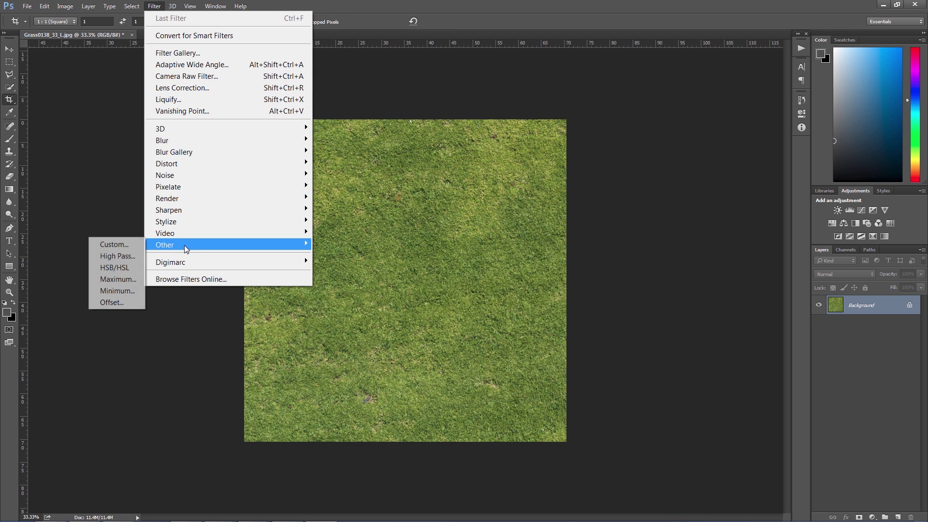
{"action": "left_click", "coordinate": [130, 305]}
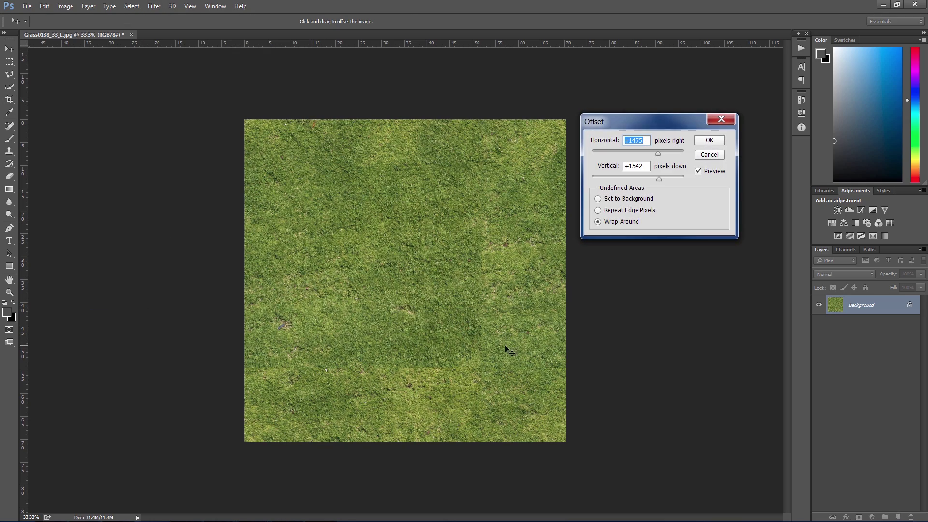
{"action": "key", "text": "ctrl+plus"}
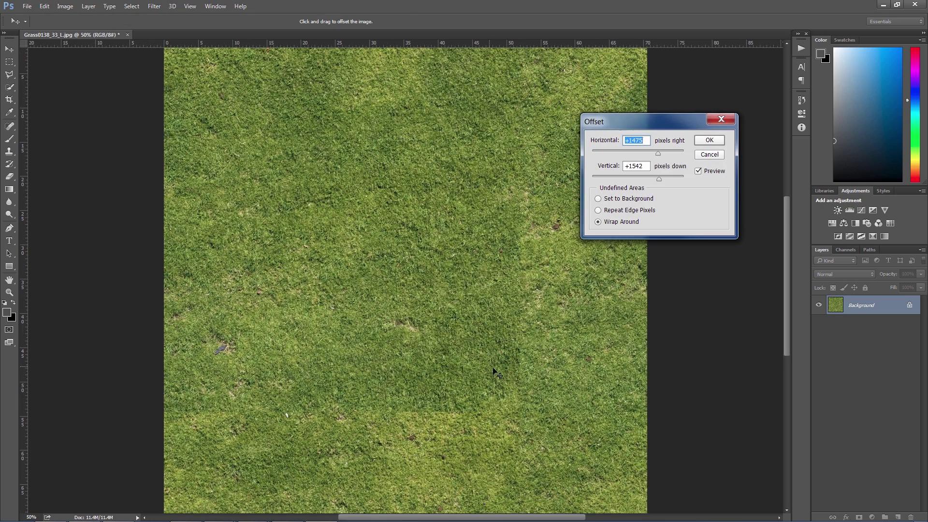
{"action": "key", "text": "ctrl+plus"}
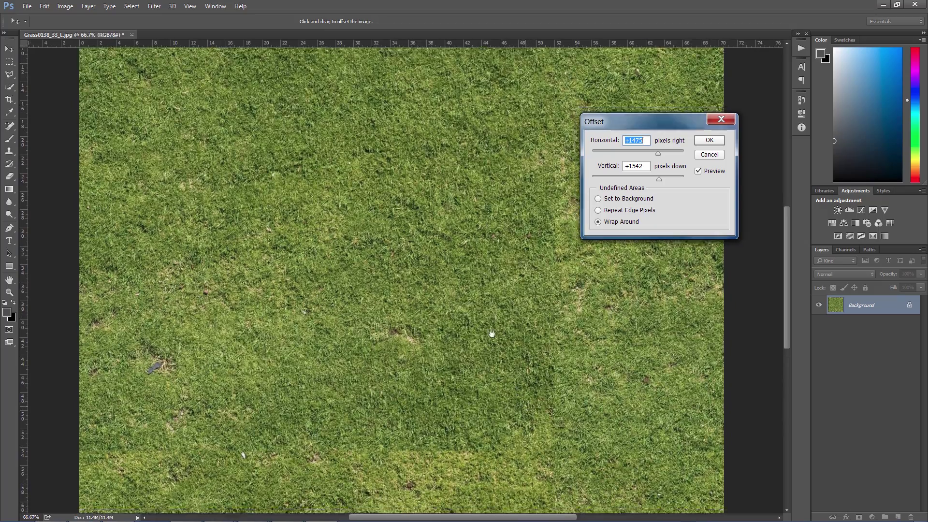
{"action": "left_click_drag", "start_coordinate": [493, 334], "coordinate": [453, 245]}
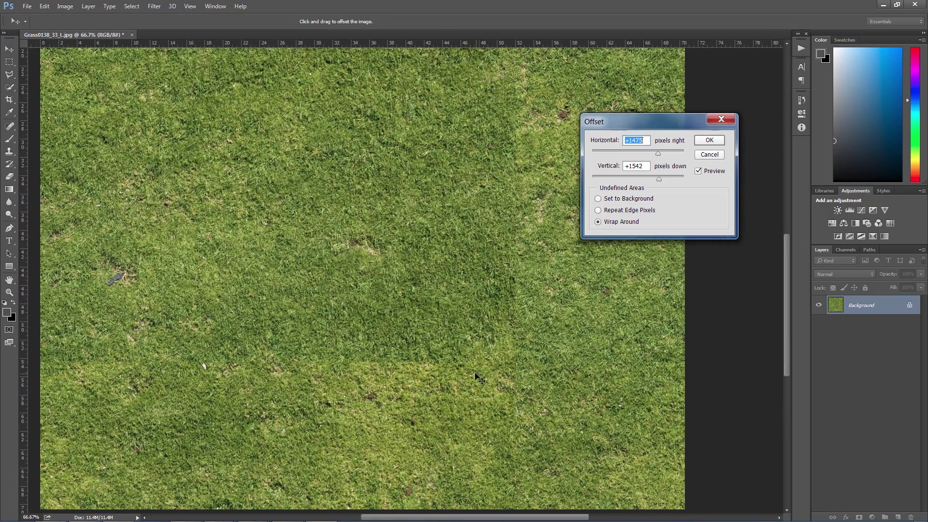
{"action": "key", "text": "ctrl+minus"}
{"action": "left_click_drag", "start_coordinate": [460, 285], "coordinate": [445, 361]}
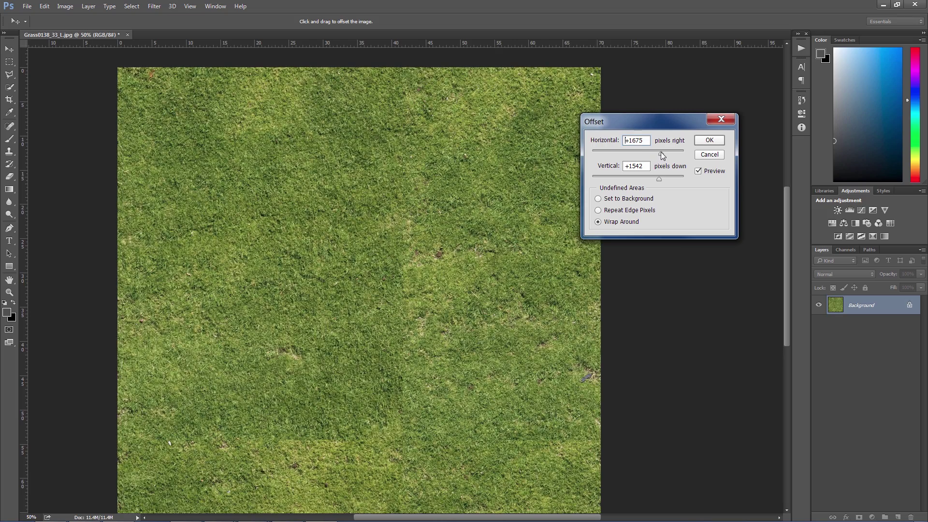
{"action": "left_click_drag", "start_coordinate": [660, 152], "coordinate": [652, 154]}
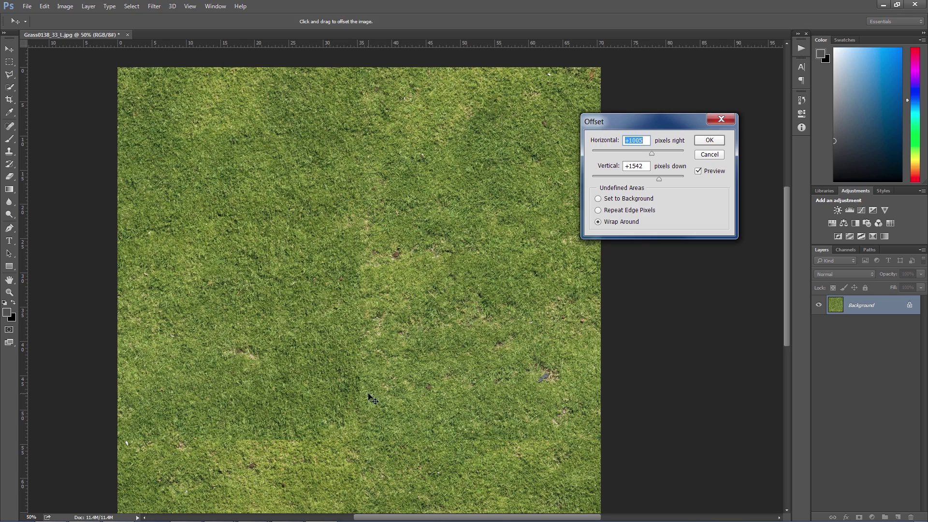
{"action": "left_click_drag", "start_coordinate": [659, 175], "coordinate": [653, 177]}
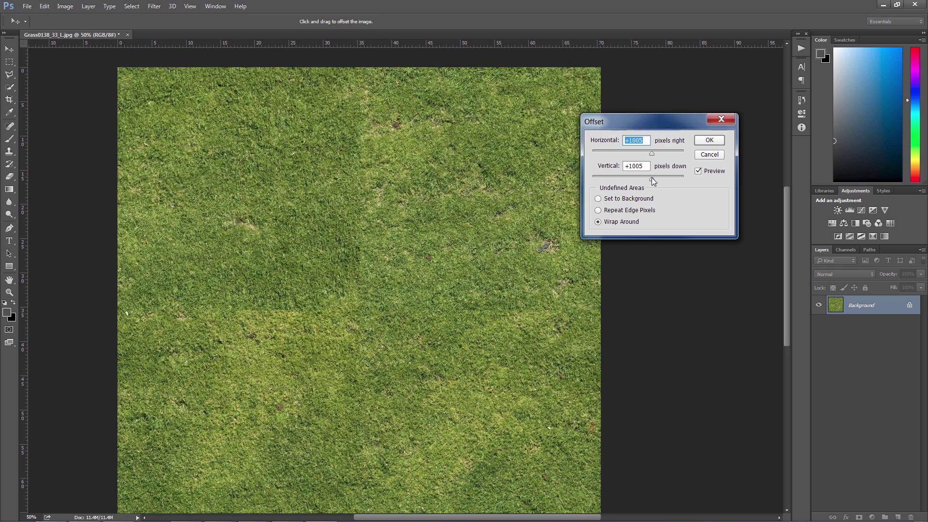
{"action": "key", "text": "Tab"}
Step: Commit the Offset filter and zoom in on the exposed central seams
{"action": "left_click", "coordinate": [709, 140]}
{"action": "key", "text": "c"}
{"action": "key", "text": "ctrl+minus"}
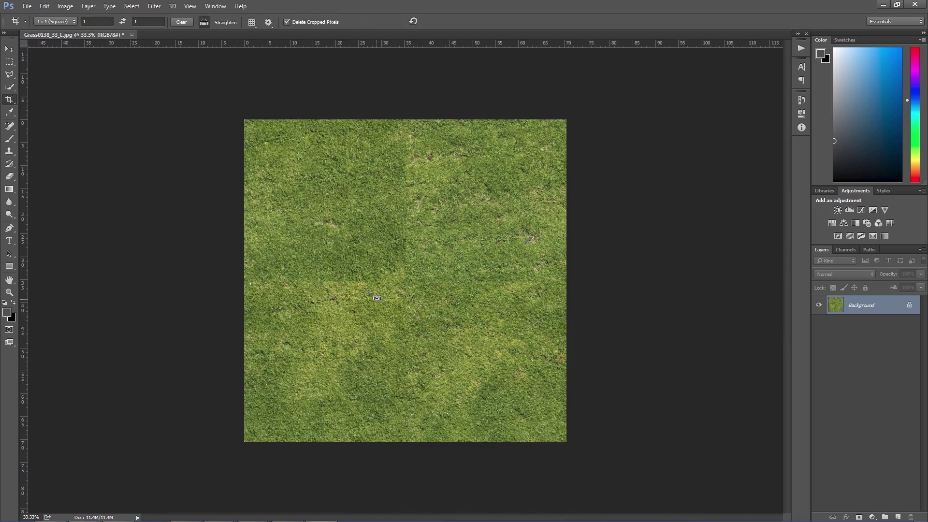
{"action": "key", "text": "ctrl+plus"}
{"action": "key", "text": "ctrl+plus"}
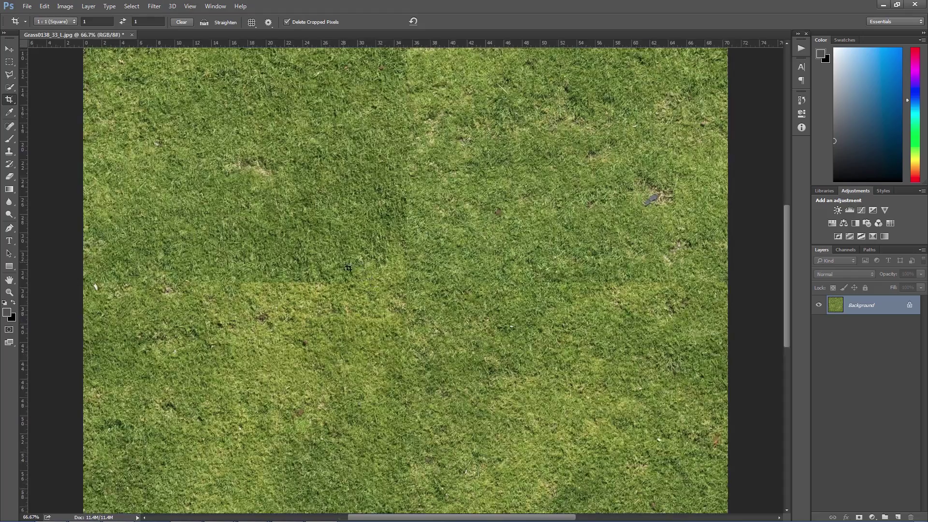
Step: Clone-stamp clean grass over the horizontal and vertical seams using an 80 px brush
{"action": "left_click", "coordinate": [9, 151]}
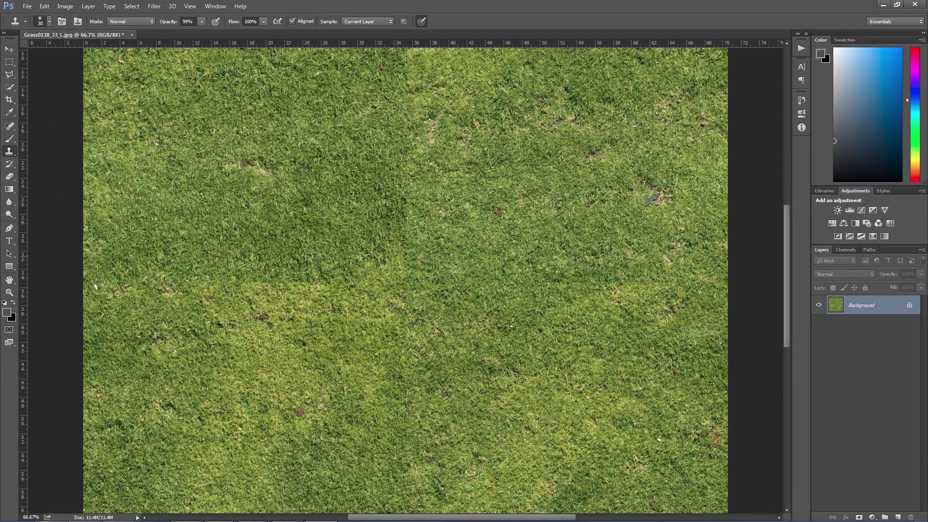
{"action": "key", "text": "bracketright"}
{"action": "key", "text": "bracketright"}
{"action": "key", "text": "bracketright"}
{"action": "key", "text": "bracketright"}
{"action": "left_click", "coordinate": [236, 204], "text": "alt"}
{"action": "mouse_move", "coordinate": [316, 285]}
{"action": "left_mouse_down"}
{"action": "mouse_move", "coordinate": [286, 286]}
{"action": "mouse_move", "coordinate": [263, 317]}
{"action": "mouse_move", "coordinate": [288, 301]}
{"action": "left_mouse_up"}
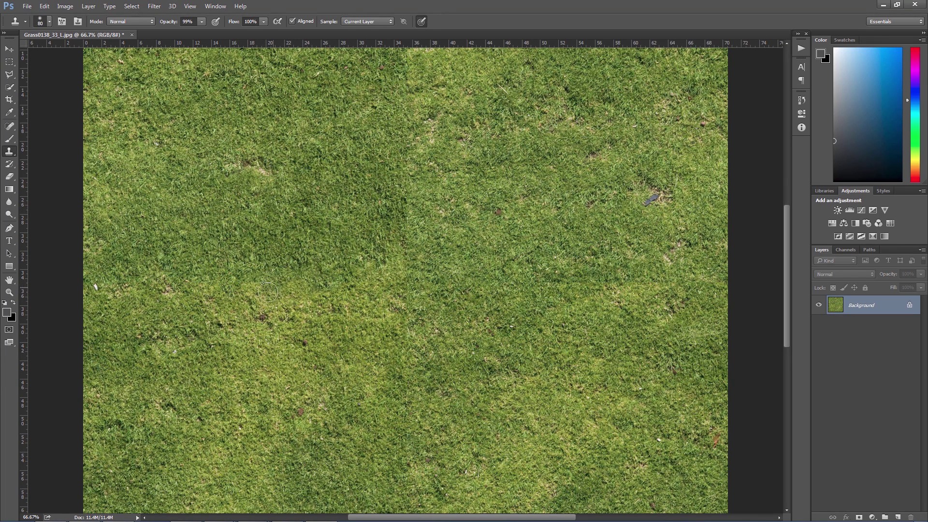
{"action": "left_click", "coordinate": [176, 292]}
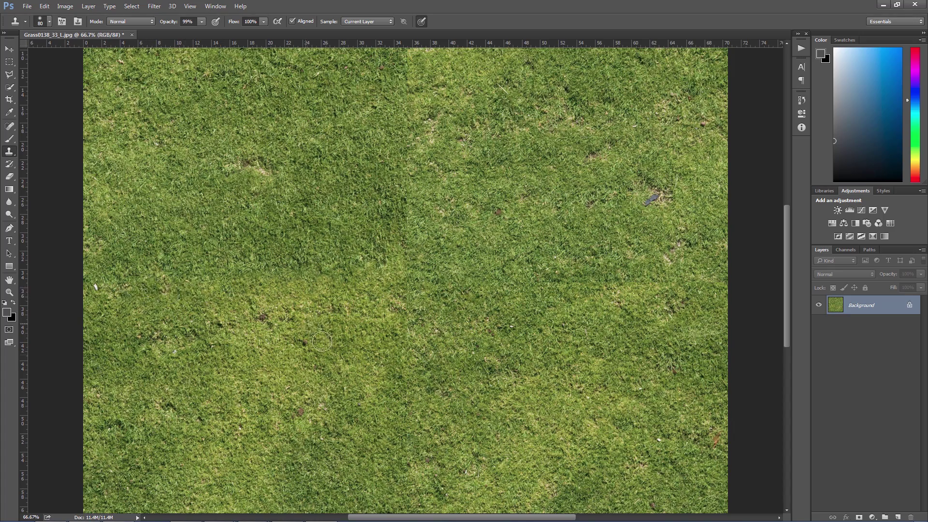
Step: Pan and zoom across the texture to check that the retouched seams blend in
{"action": "scroll", "coordinate": [309, 327], "scroll_direction": "down", "scroll_amount": 4}
{"action": "scroll", "coordinate": [309, 290], "scroll_direction": "right", "scroll_amount": 4, "text": "ctrl"}
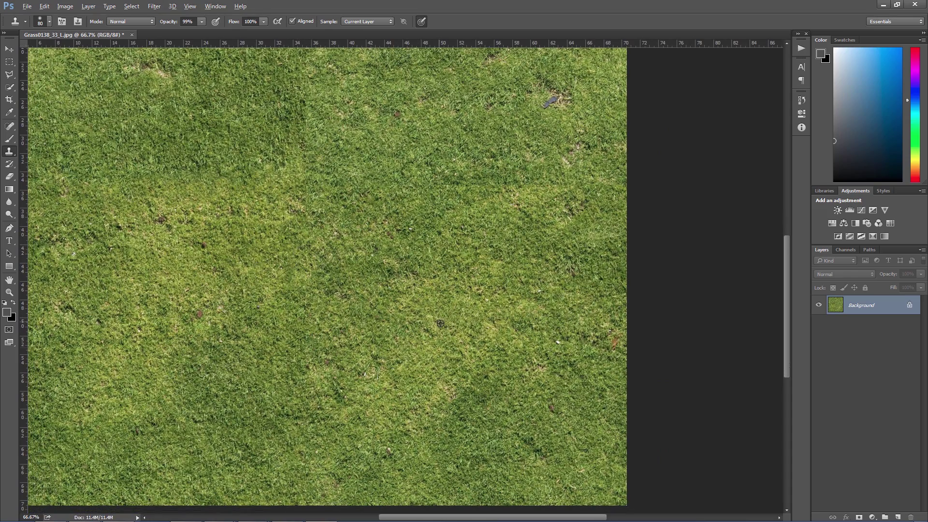
{"action": "scroll", "coordinate": [272, 140], "scroll_direction": "up", "scroll_amount": 7}
{"action": "scroll", "coordinate": [272, 141], "scroll_direction": "right", "scroll_amount": 1, "text": "ctrl"}
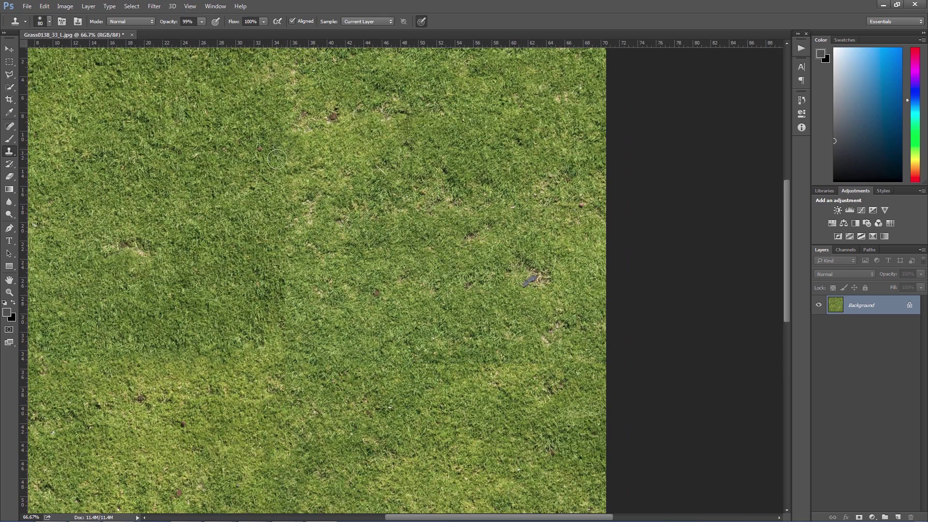
{"action": "scroll", "coordinate": [363, 275], "scroll_direction": "up", "scroll_amount": 2}
{"action": "scroll", "coordinate": [363, 275], "scroll_direction": "left", "scroll_amount": 1, "text": "ctrl"}
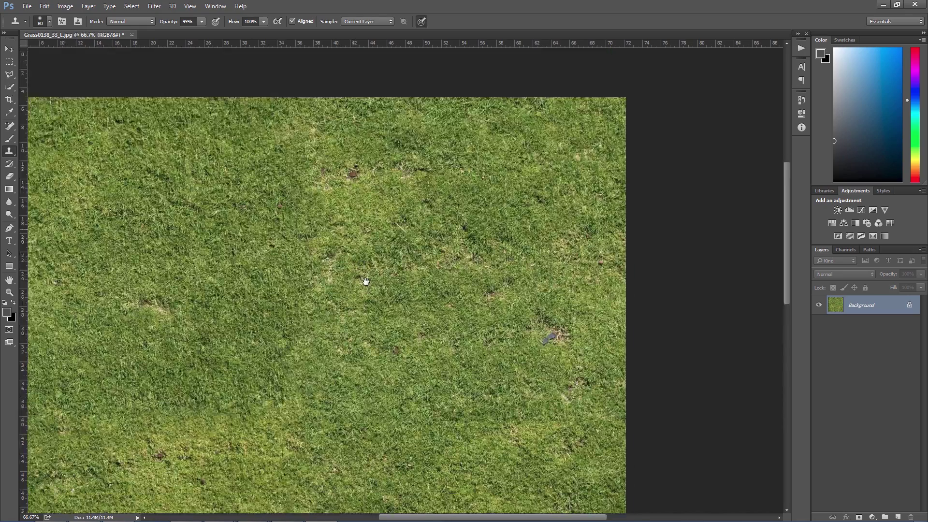
{"action": "scroll", "coordinate": [315, 166], "scroll_direction": "down", "scroll_amount": 8}
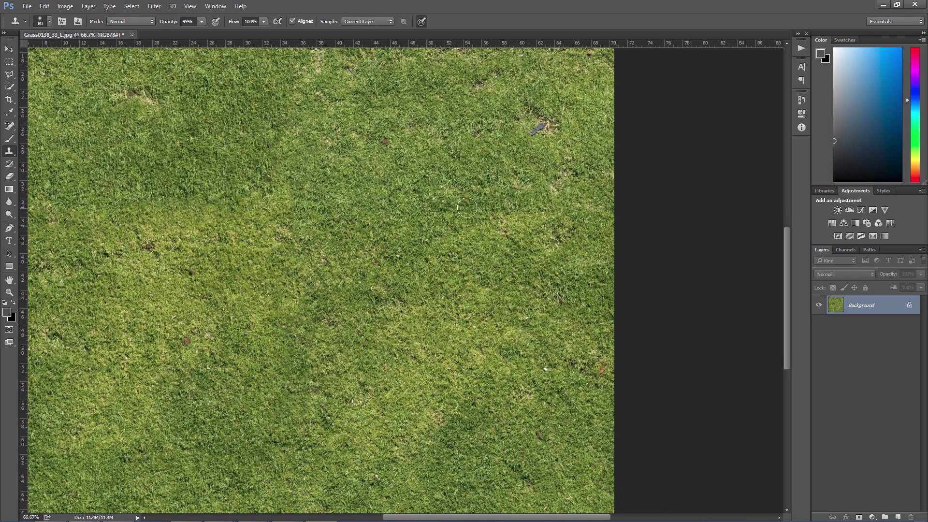
{"action": "key", "text": "ctrl+minus"}
{"action": "key", "text": "ctrl+minus"}
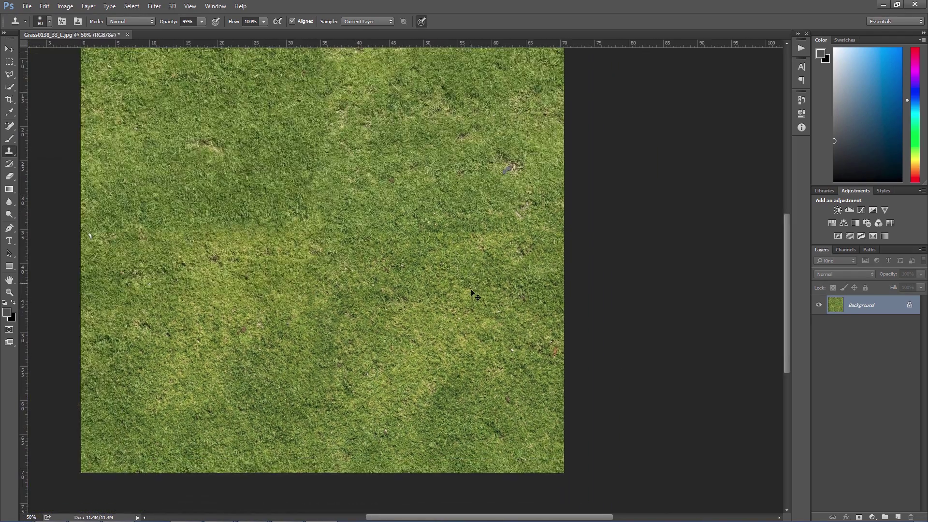
{"action": "key", "text": "ctrl+plus"}
{"action": "key", "text": "ctrl+plus"}
{"action": "key", "text": "ctrl+plus"}
{"action": "key", "text": "ctrl+plus"}
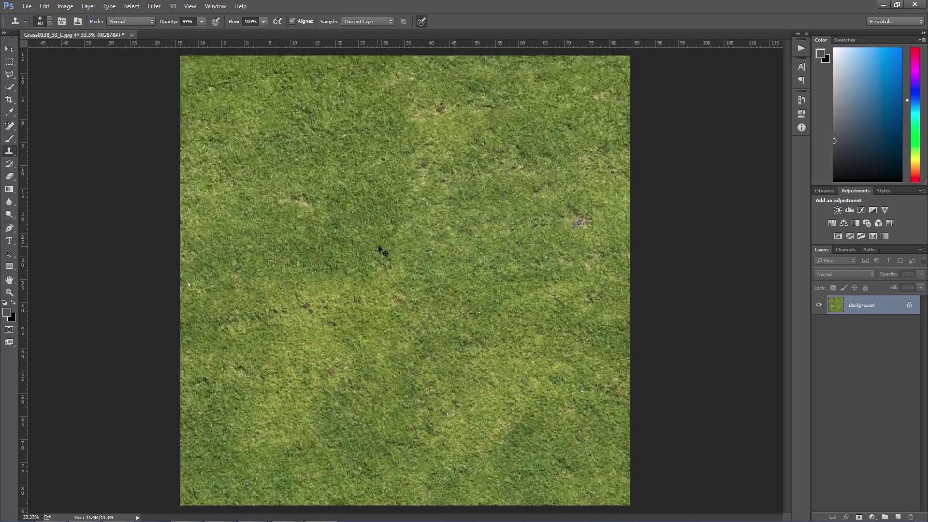
{"action": "key", "text": "ctrl+minus"}
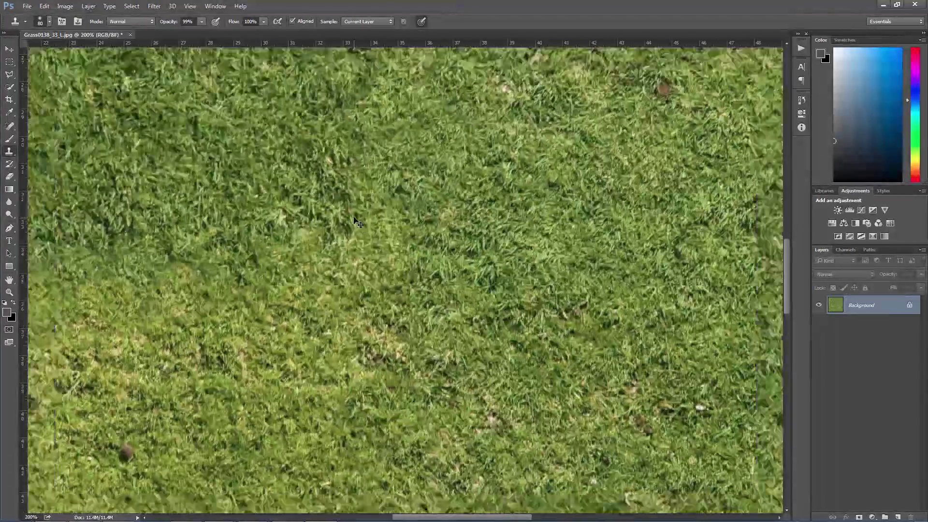
{"action": "left_click_drag", "start_coordinate": [283, 302], "coordinate": [285, 120]}
{"action": "key", "text": "ctrl+minus"}
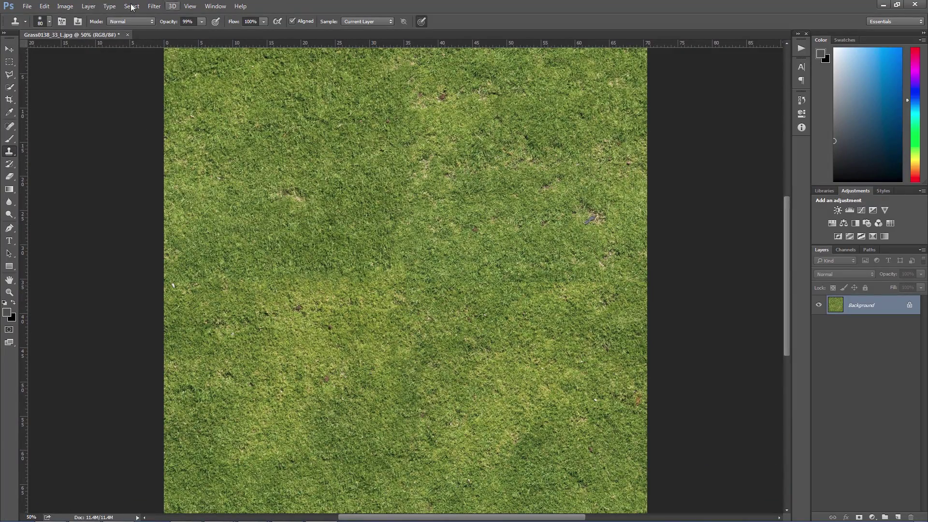
{"action": "left_click", "coordinate": [28, 6]}
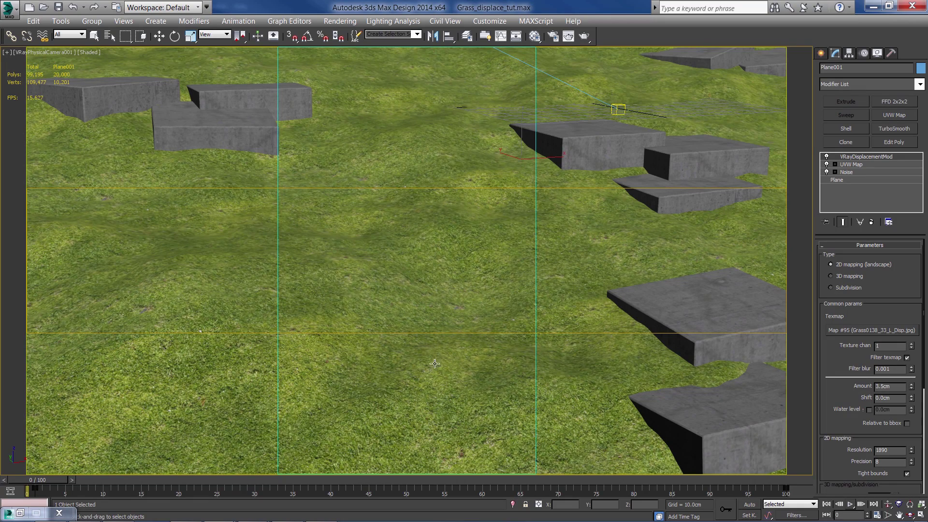
Step: Bring back the Material Editor and enlarge Material #23's sample preview
{"action": "left_click", "coordinate": [534, 36]}
{"action": "left_click_drag", "start_coordinate": [566, 67], "coordinate": [409, 43]}
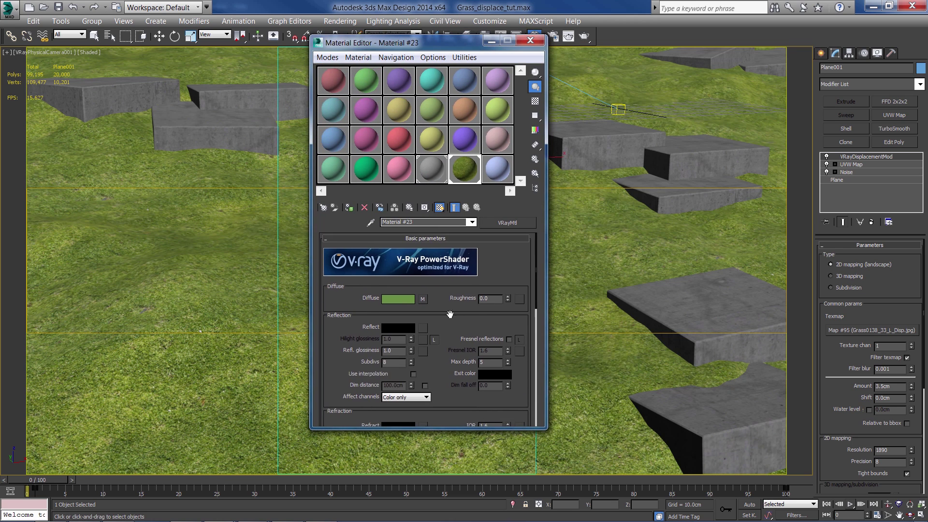
{"action": "scroll", "coordinate": [450, 314], "scroll_direction": "down", "scroll_amount": 2}
{"action": "double_click", "coordinate": [465, 167]}
{"action": "left_click_drag", "start_coordinate": [273, 161], "coordinate": [216, 152]}
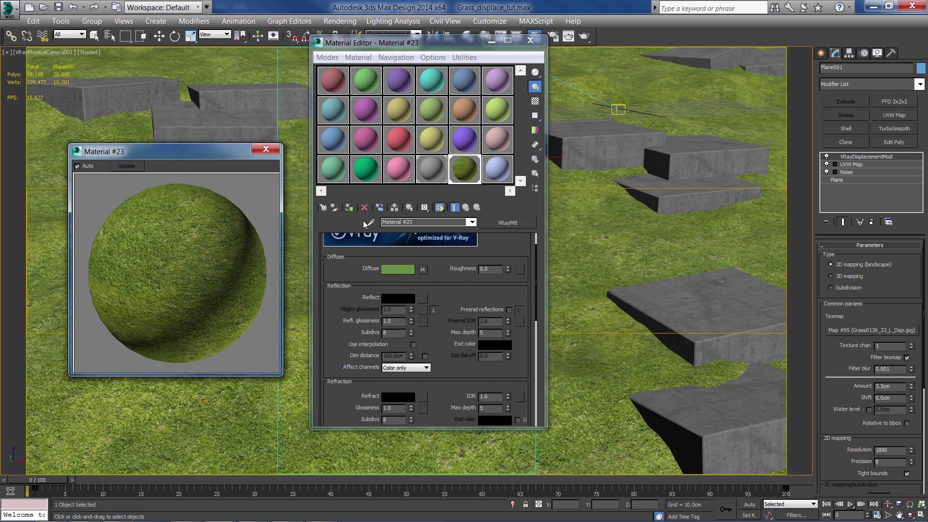
Step: Instance the diffuse grass map into Reflection and Reflection Glossiness, and set glossiness to 0.8
{"action": "left_click_drag", "start_coordinate": [422, 269], "coordinate": [423, 299]}
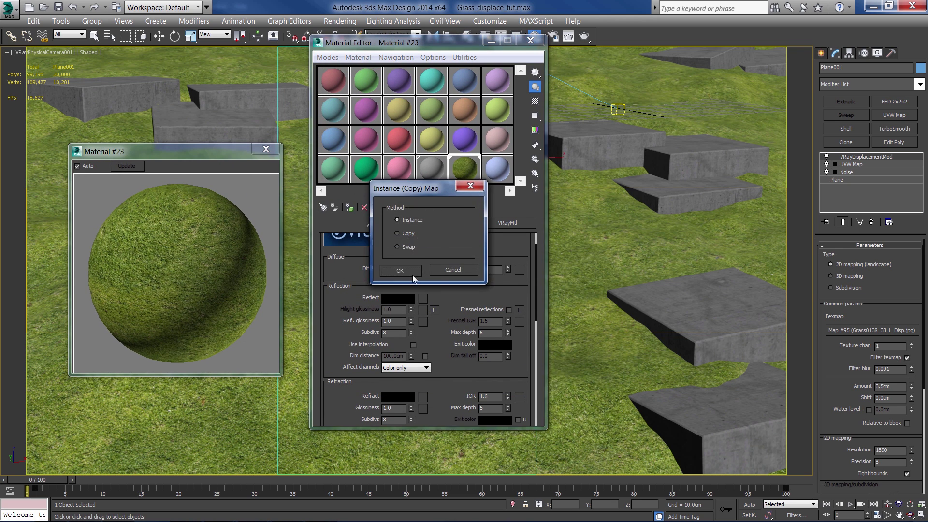
{"action": "left_click", "coordinate": [413, 271]}
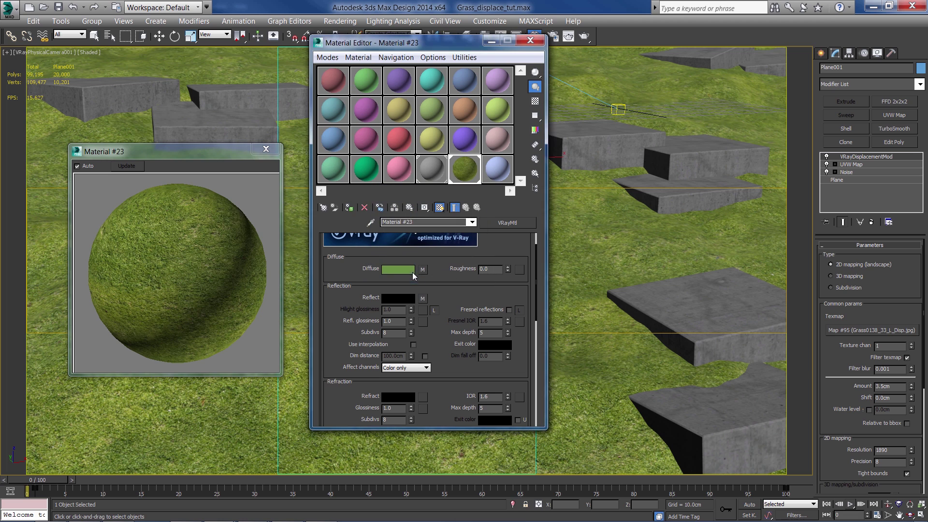
{"action": "left_click", "coordinate": [535, 101]}
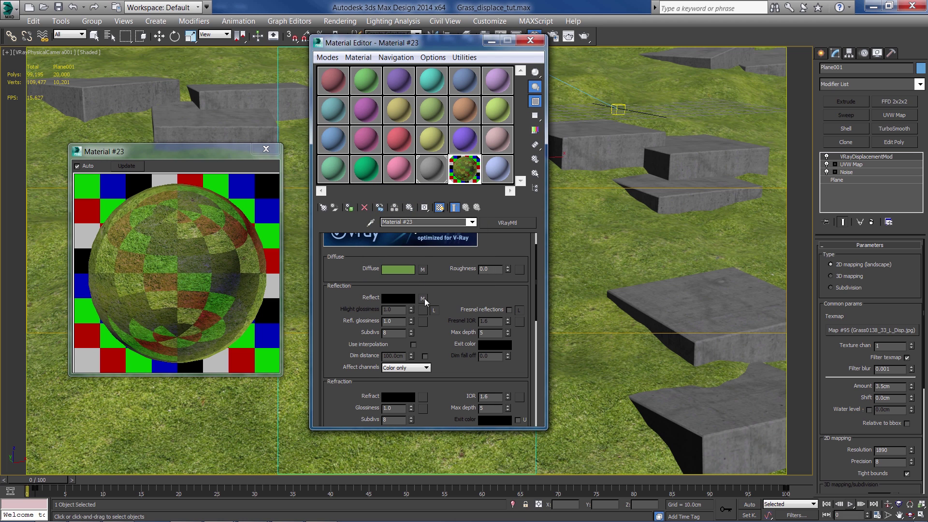
{"action": "left_click_drag", "start_coordinate": [423, 322], "coordinate": [422, 322]}
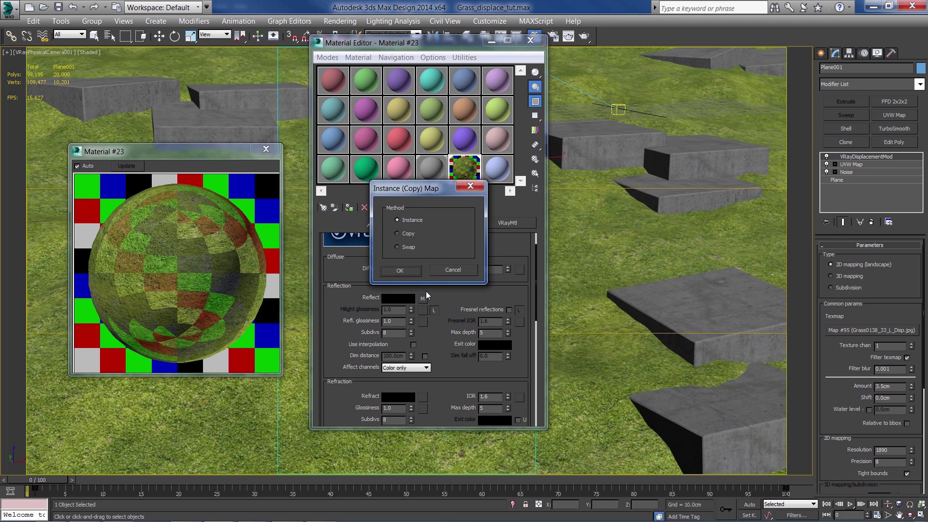
{"action": "left_click", "coordinate": [411, 272]}
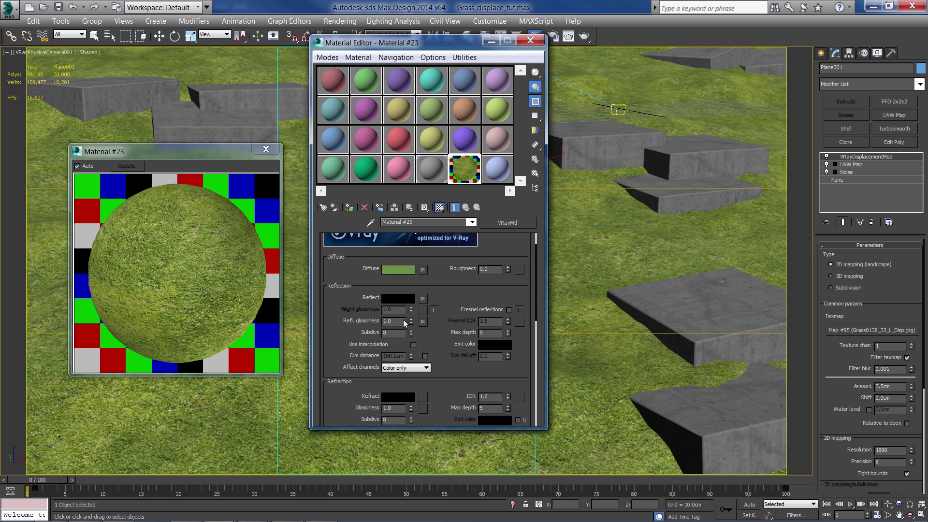
{"action": "type", "text": "0.8"}
{"action": "key", "text": "Return"}
{"action": "left_click_drag", "start_coordinate": [428, 341], "coordinate": [367, 190]}
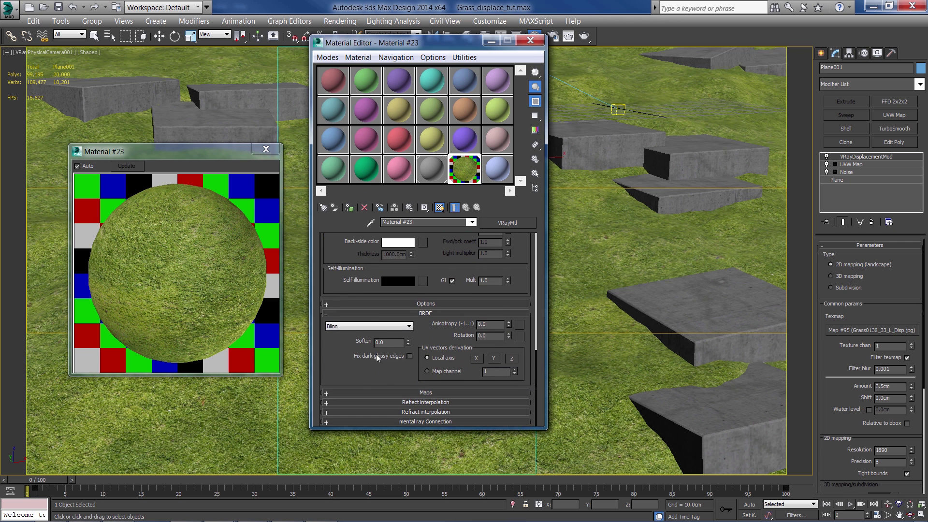
Step: In the Maps rollout, change the Reflect and RGlossiness map amounts from 100 to 50
{"action": "left_click", "coordinate": [433, 393]}
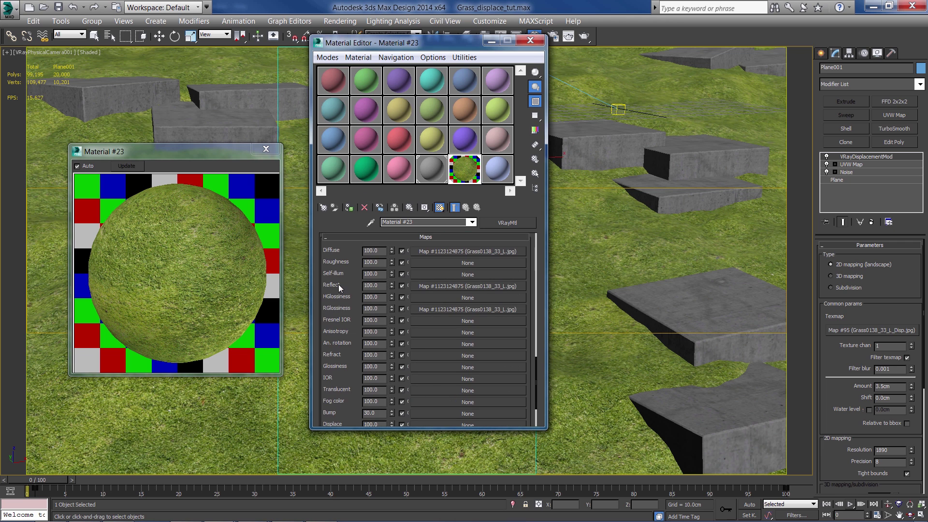
{"action": "scroll", "coordinate": [337, 295], "scroll_direction": "up", "scroll_amount": 1}
{"action": "double_click", "coordinate": [365, 300]}
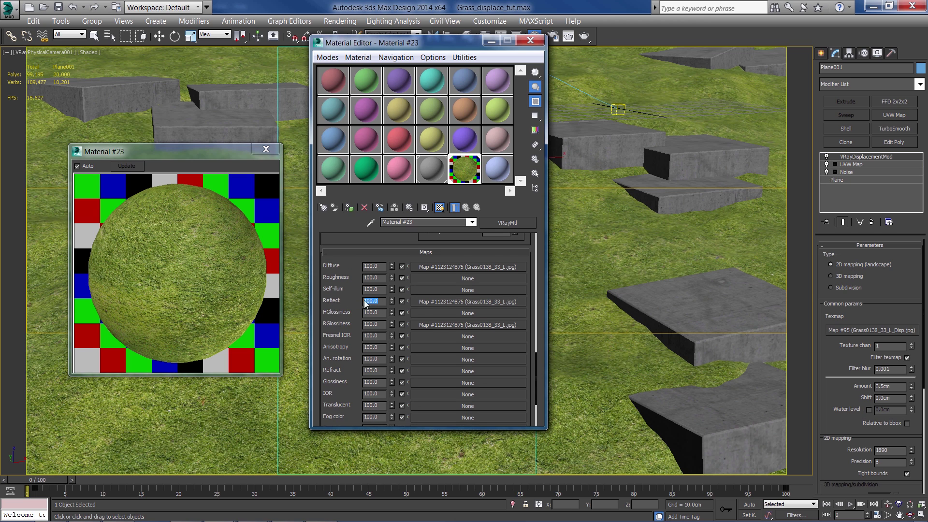
{"action": "type", "text": "50"}
{"action": "key", "text": "Return"}
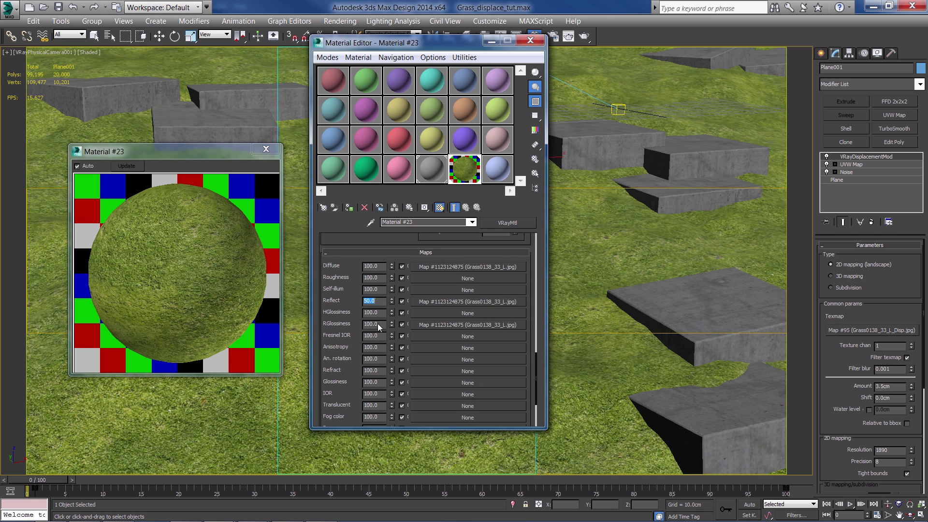
{"action": "left_click", "coordinate": [378, 323]}
{"action": "type", "text": "50"}
{"action": "key", "text": "Return"}
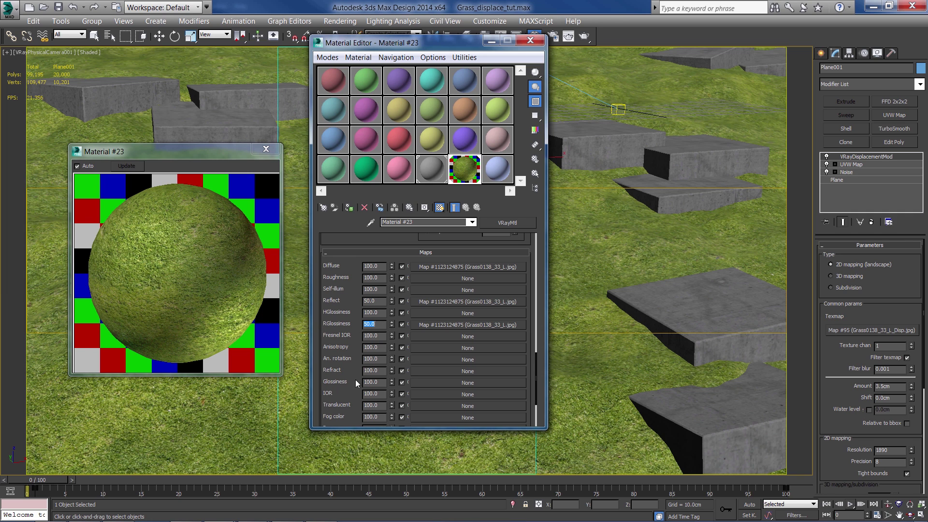
{"action": "left_click_drag", "start_coordinate": [355, 379], "coordinate": [355, 322]}
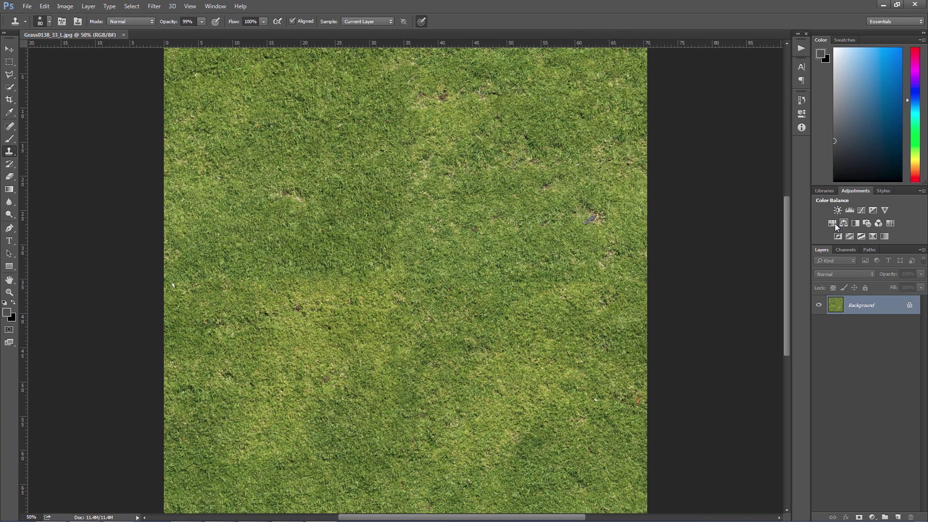
Step: Add a Hue/Saturation adjustment layer with Saturation -100 to make the grass texture grey
{"action": "left_click", "coordinate": [835, 223]}
{"action": "left_click_drag", "start_coordinate": [719, 180], "coordinate": [660, 180]}
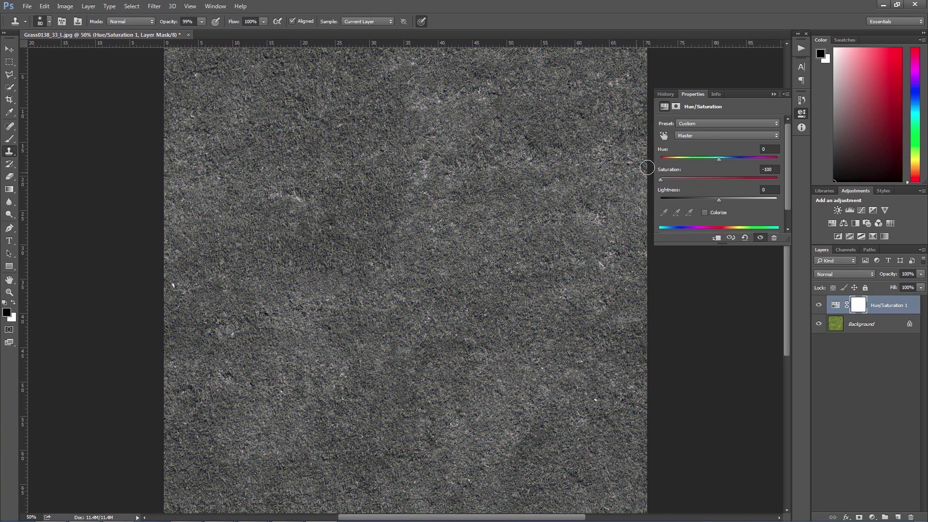
{"action": "left_click", "coordinate": [774, 94]}
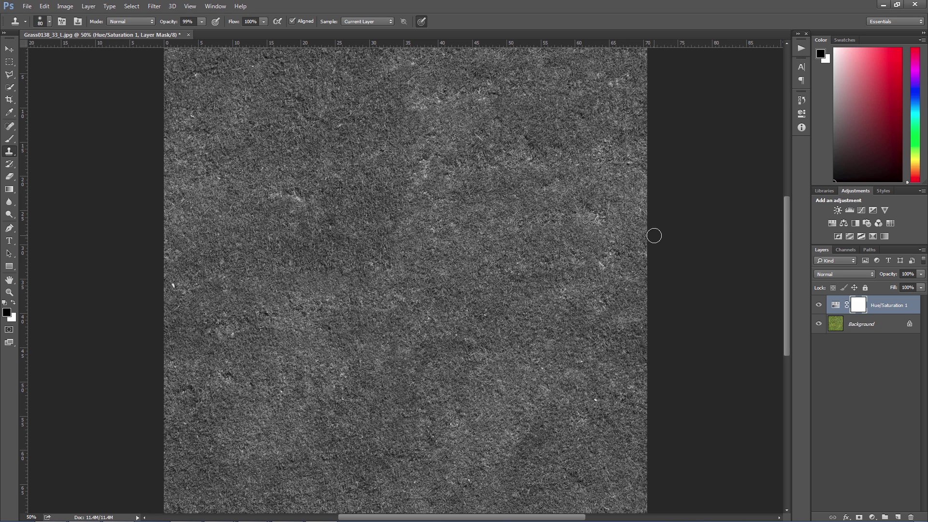
{"action": "left_click", "coordinate": [27, 6]}
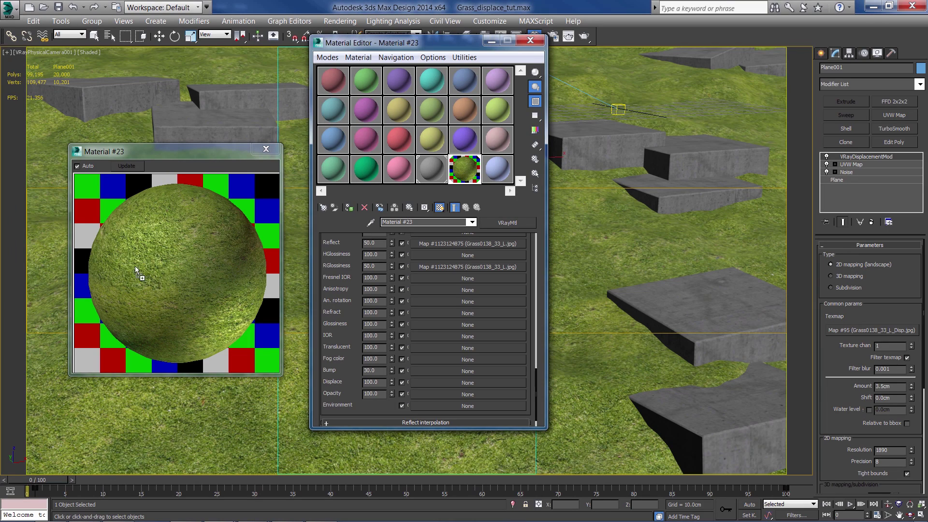
Step: Load Grass0138_33_B.jpg as the material's bump map
{"action": "left_click_drag", "start_coordinate": [437, 371], "coordinate": [436, 375]}
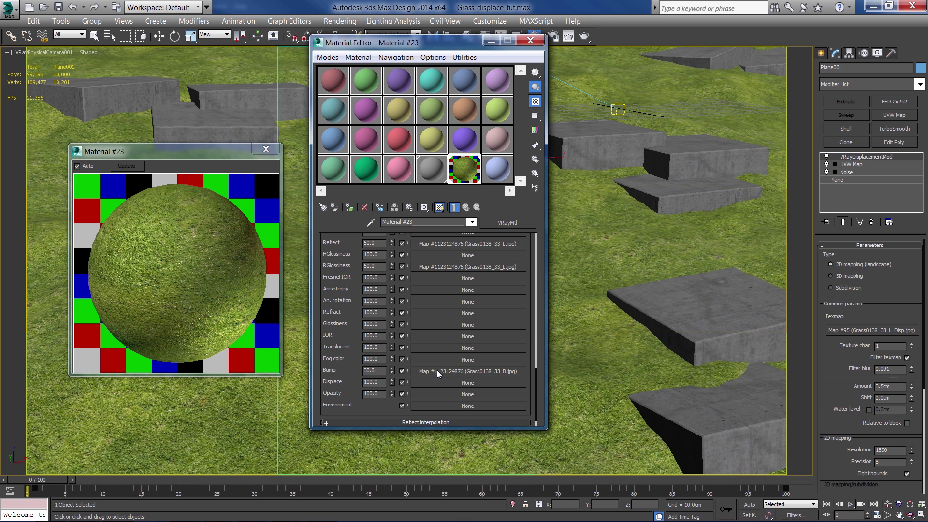
{"action": "left_click", "coordinate": [437, 371]}
{"action": "left_click", "coordinate": [455, 207]}
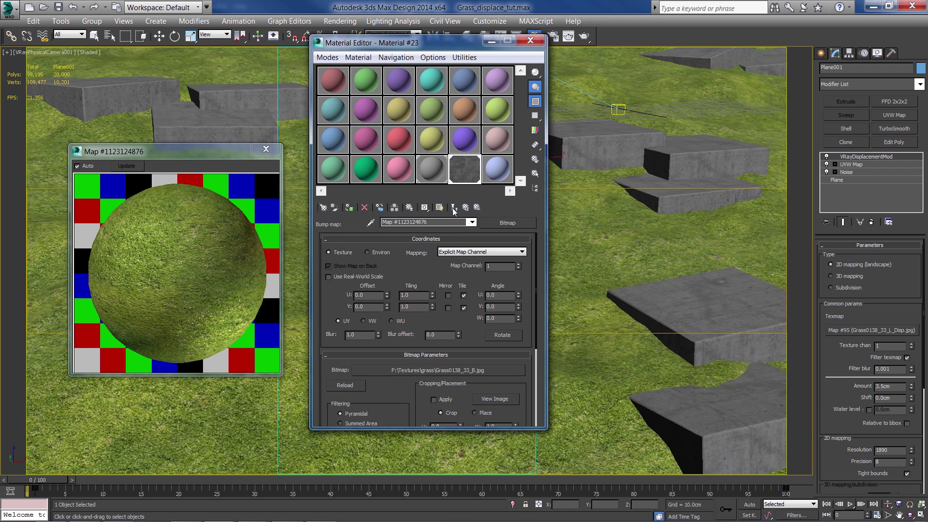
{"action": "left_click", "coordinate": [470, 209]}
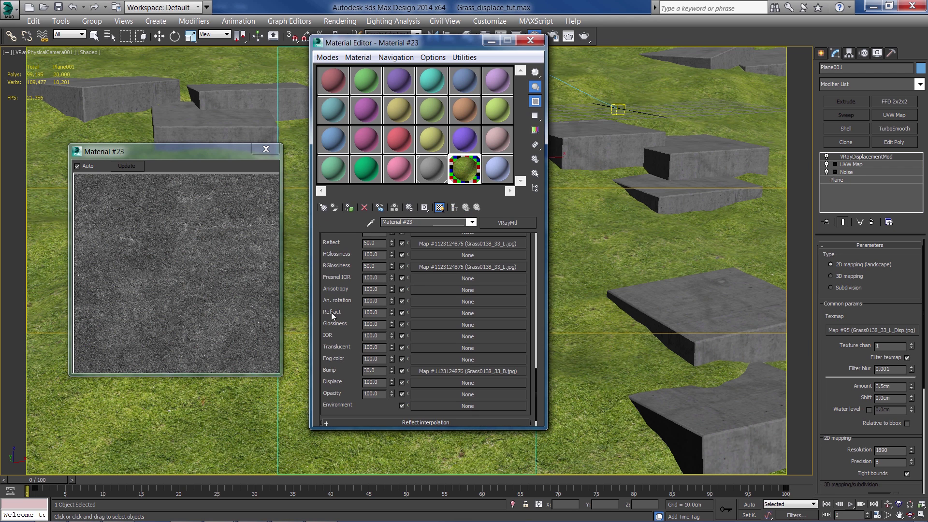
Step: Set the diffuse map blur to 0.2 and the bump map blur to 0.5
{"action": "scroll", "coordinate": [377, 309], "scroll_direction": "up", "scroll_amount": 2}
{"action": "left_click", "coordinate": [448, 301]}
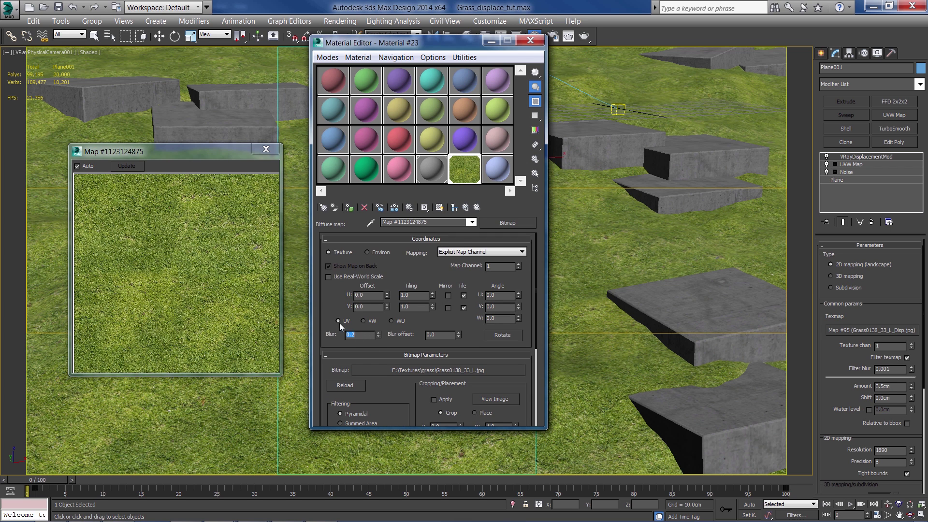
{"action": "left_click", "coordinate": [465, 208]}
{"action": "scroll", "coordinate": [340, 379], "scroll_direction": "down", "scroll_amount": 5}
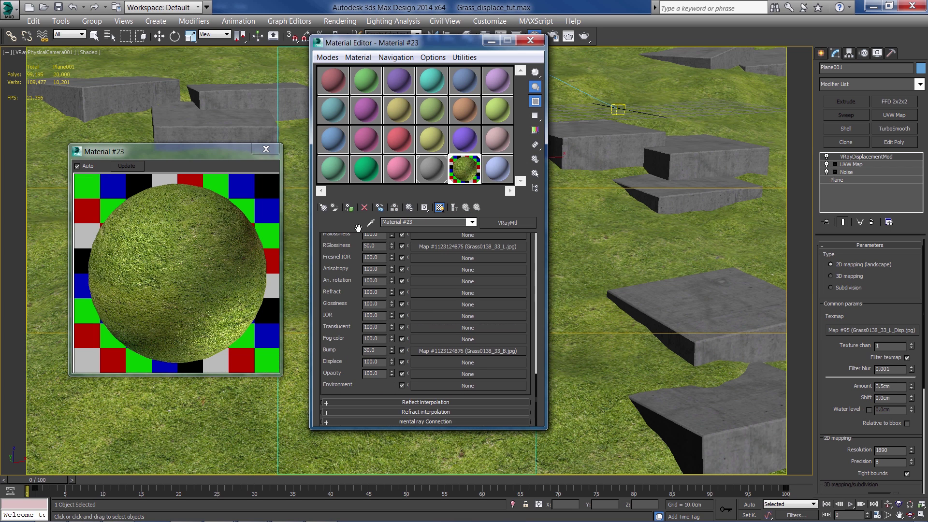
{"action": "left_click", "coordinate": [431, 351]}
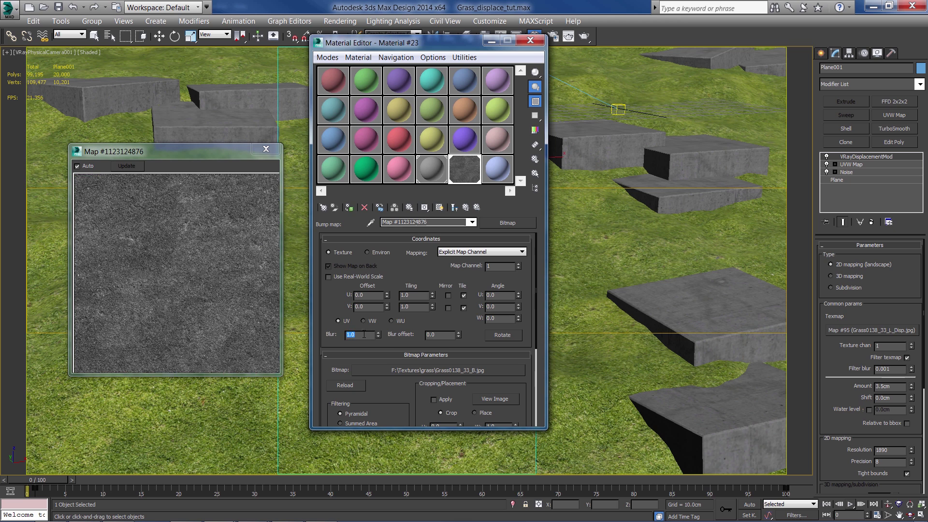
{"action": "type", "text": "0.5"}
{"action": "key", "text": "Return"}
{"action": "left_click", "coordinate": [455, 208]}
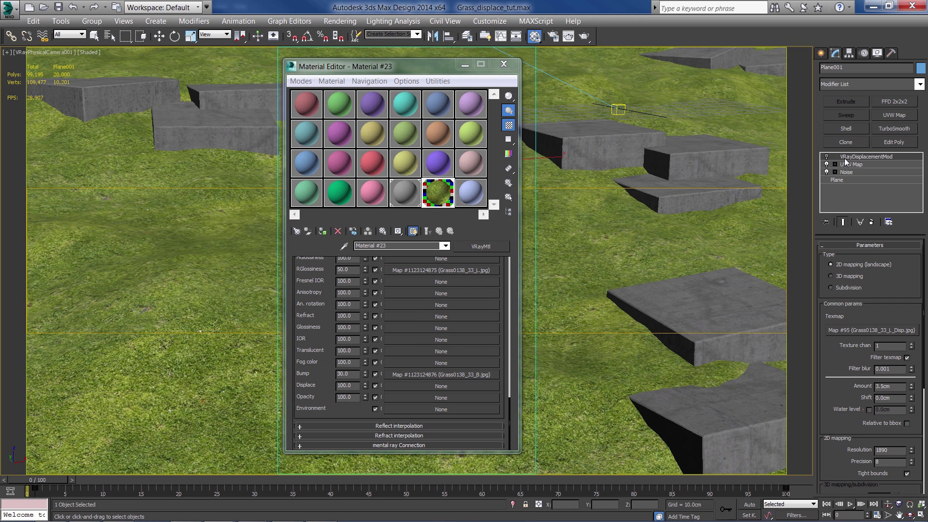
Step: Render the grass ground and concrete blocks with V-Ray at 960 x 540
{"action": "left_click_drag", "start_coordinate": [431, 70], "coordinate": [150, 86]}
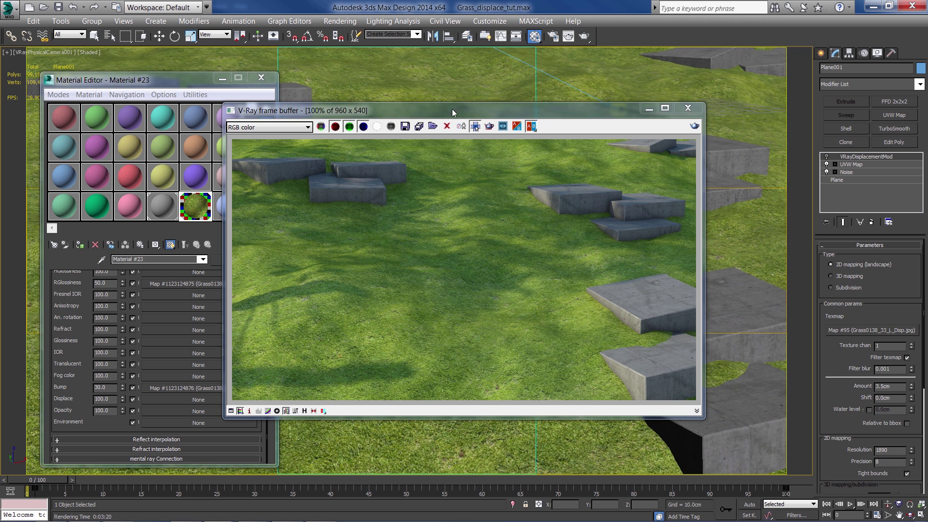
{"action": "left_click_drag", "start_coordinate": [452, 112], "coordinate": [523, 104]}
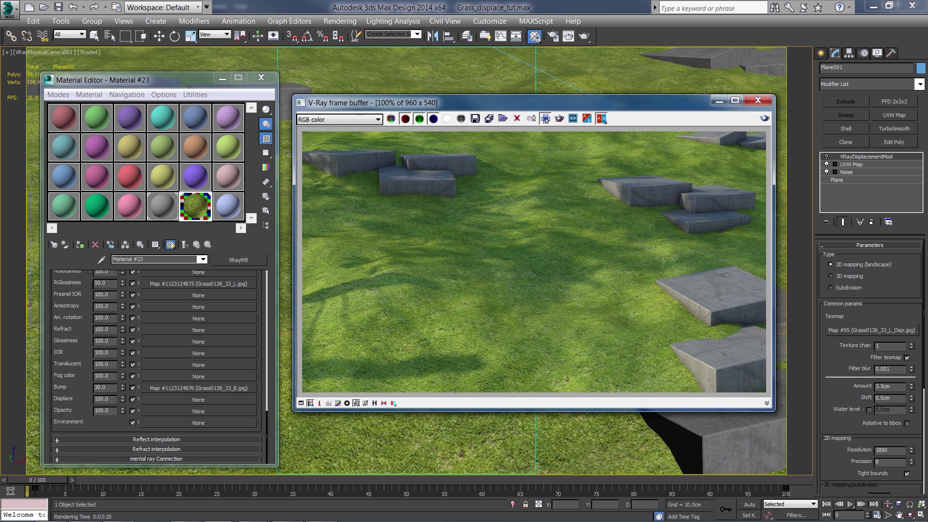
{"action": "scroll", "coordinate": [206, 321], "scroll_direction": "up", "scroll_amount": 5}
{"action": "left_click", "coordinate": [206, 328]}
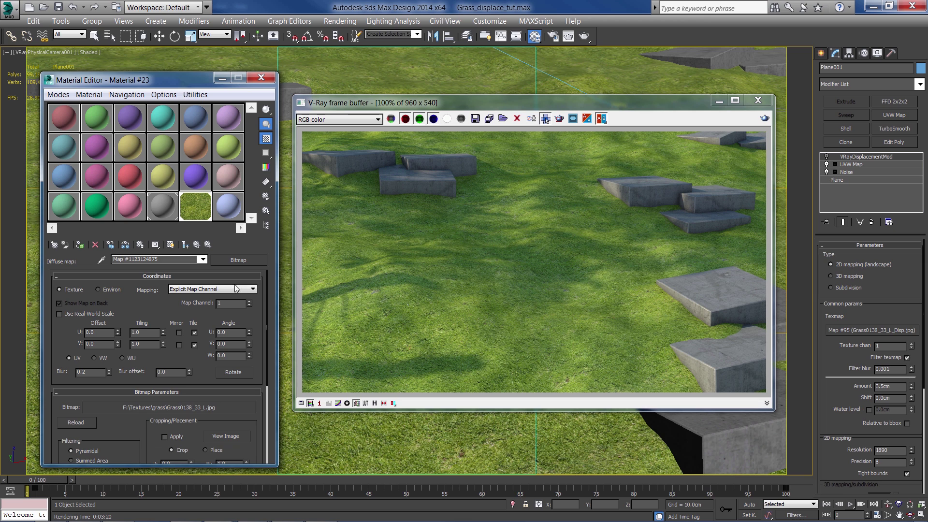
Step: Replace the diffuse bitmap with a Mix map, keeping the grass bitmap as Color #1
{"action": "left_click", "coordinate": [239, 262]}
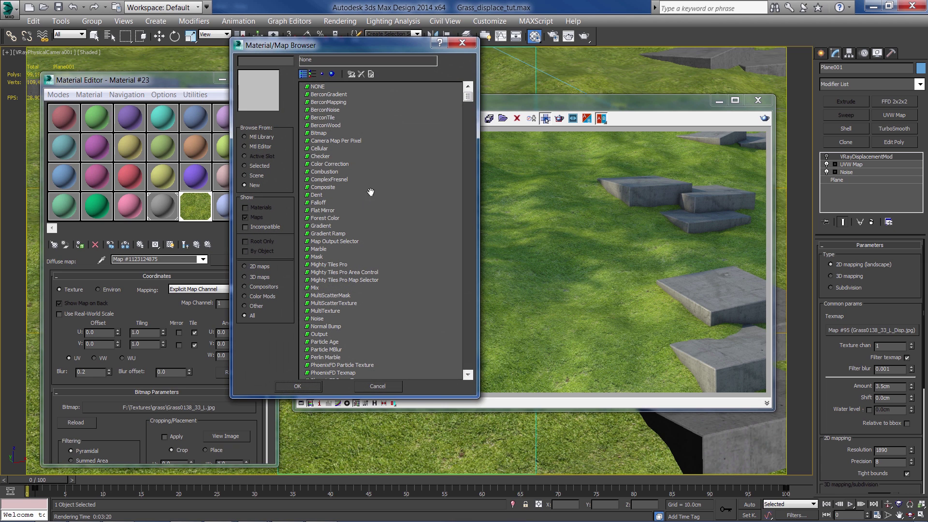
{"action": "double_click", "coordinate": [314, 288]}
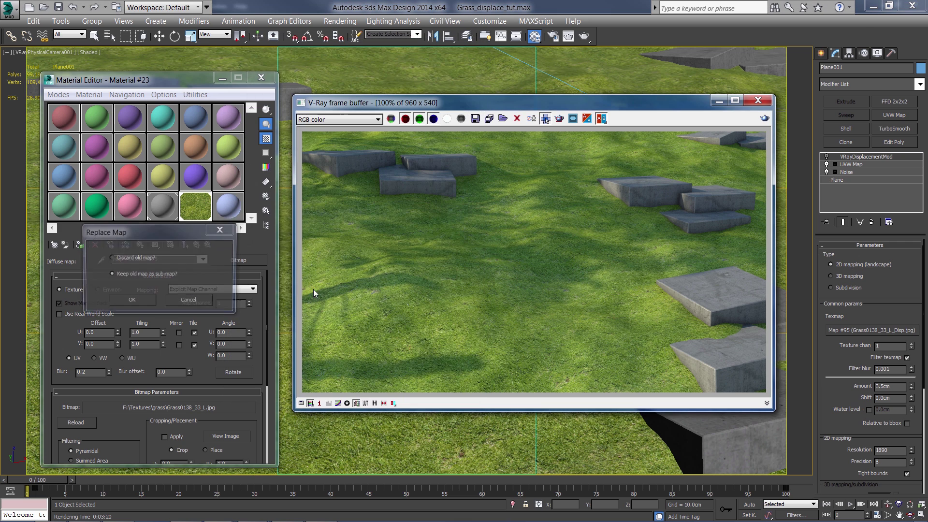
{"action": "left_click", "coordinate": [144, 300]}
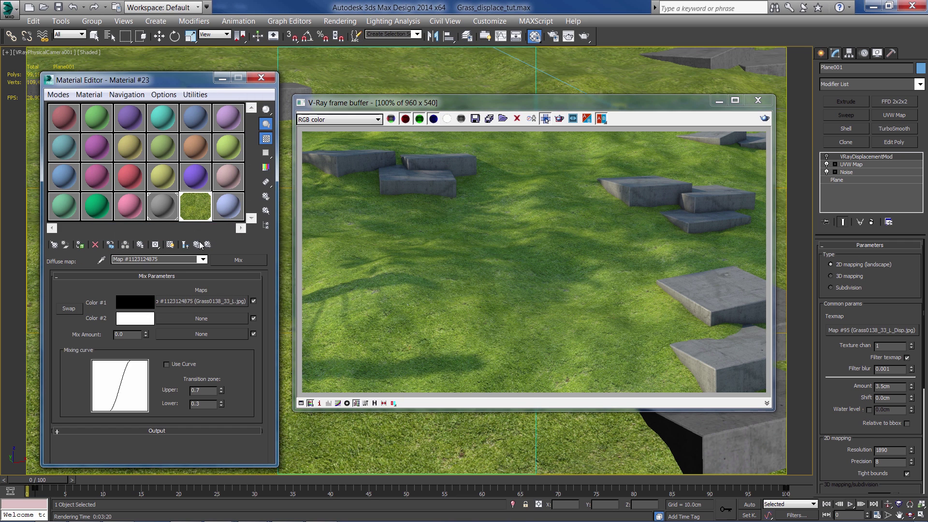
{"action": "double_click", "coordinate": [203, 212]}
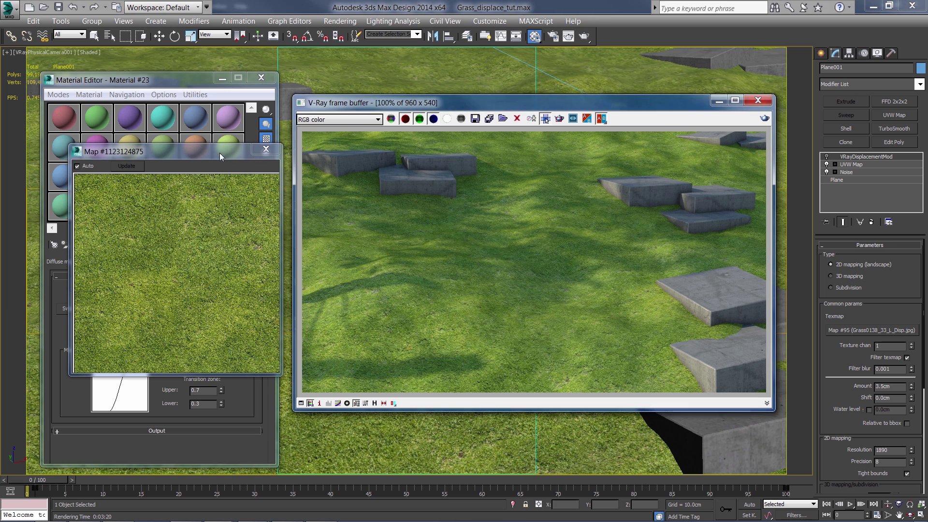
{"action": "left_click_drag", "start_coordinate": [245, 152], "coordinate": [455, 134]}
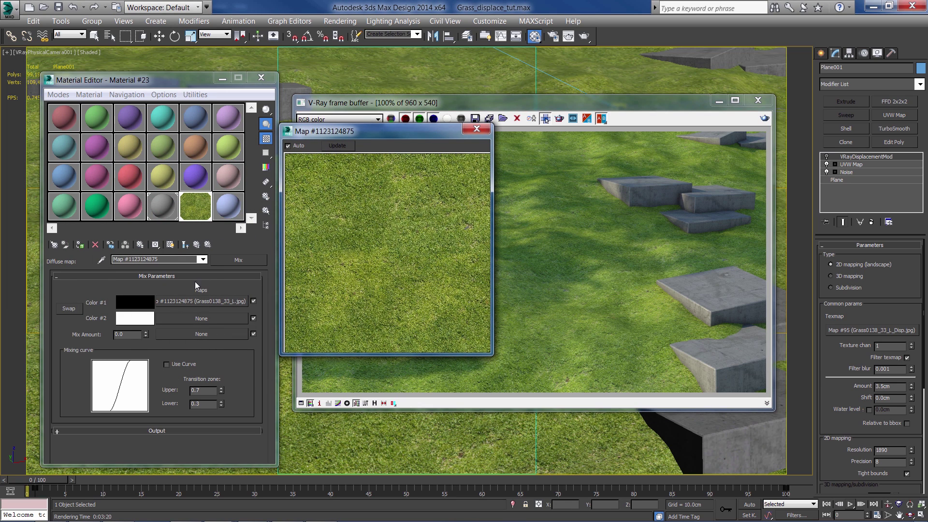
{"action": "left_click", "coordinate": [209, 333]}
Step: Use Noise as the Mix Amount map, with high threshold 0.5 and low threshold 0.3
{"action": "double_click", "coordinate": [318, 310]}
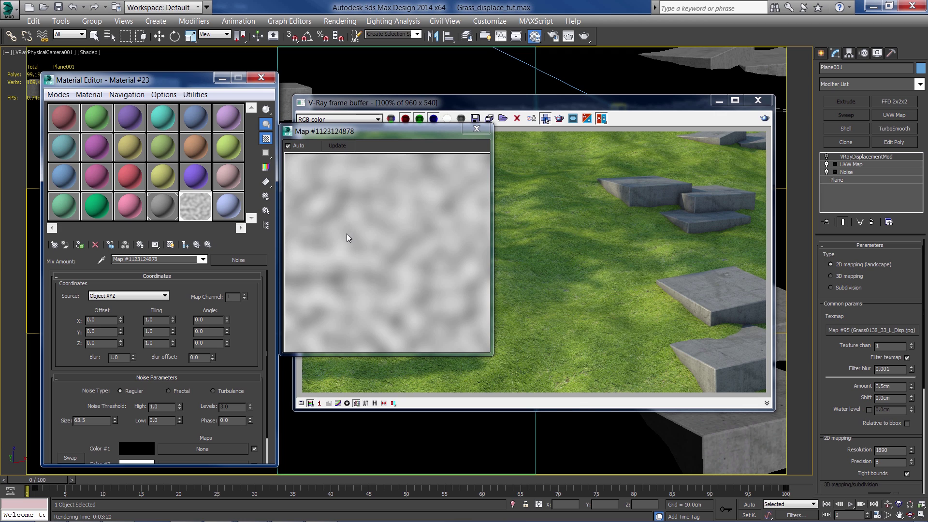
{"action": "scroll", "coordinate": [188, 289], "scroll_direction": "down", "scroll_amount": 3}
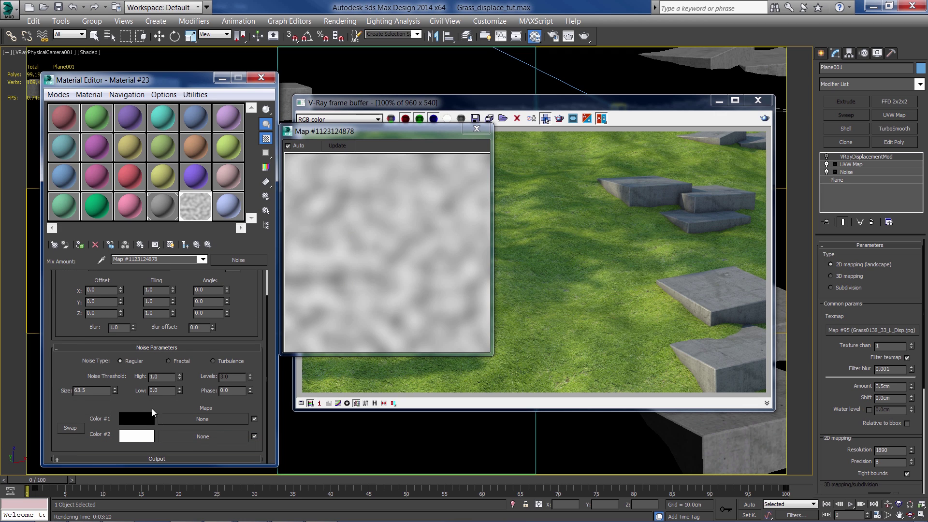
{"action": "left_click_drag", "start_coordinate": [179, 379], "coordinate": [180, 388]}
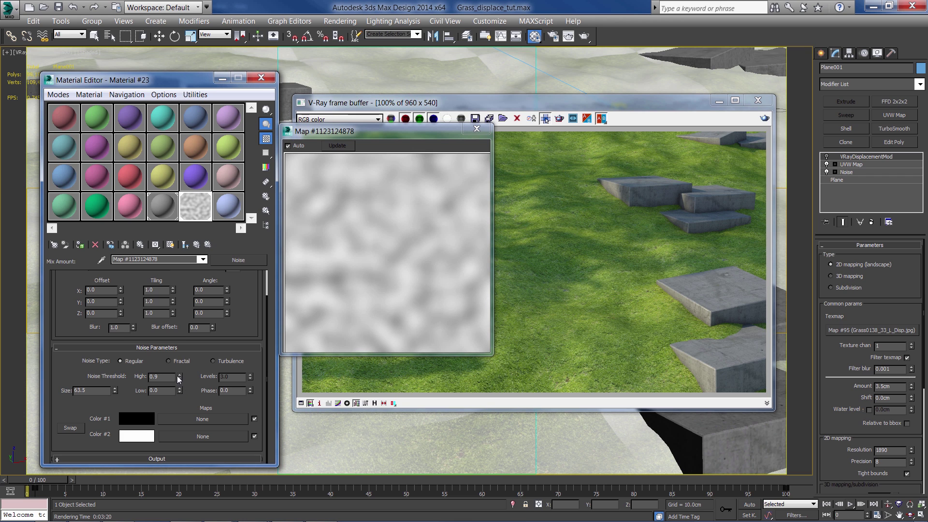
{"action": "key", "text": "BackSpace"}
{"action": "type", "text": "5"}
{"action": "key", "text": "Return"}
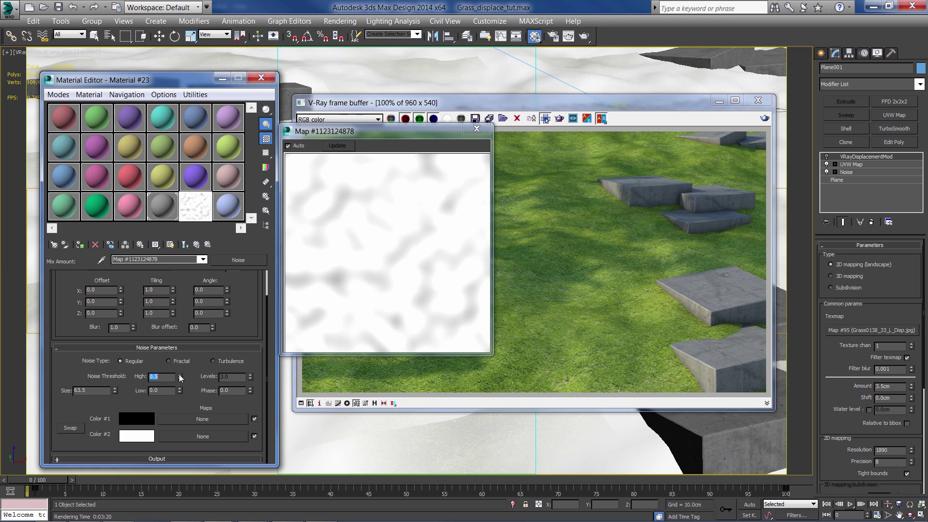
{"action": "left_click", "coordinate": [172, 391]}
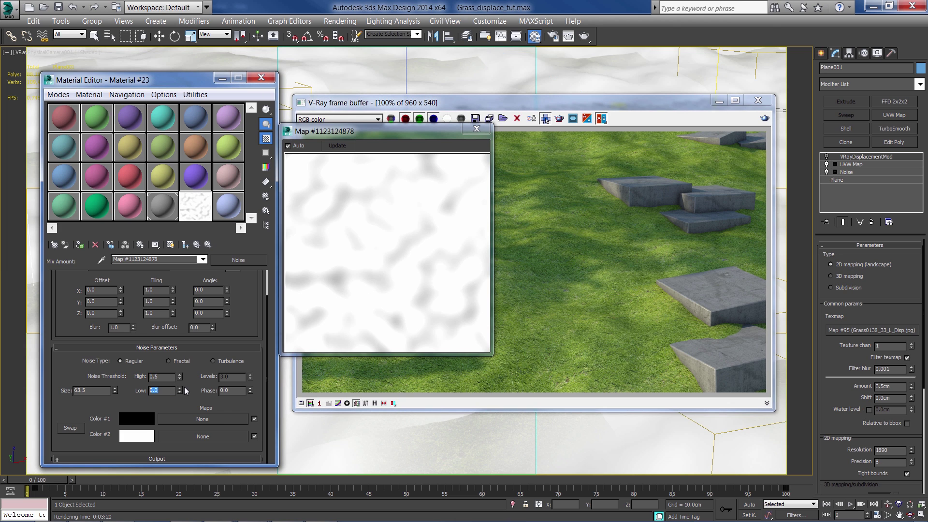
{"action": "type", "text": "."}
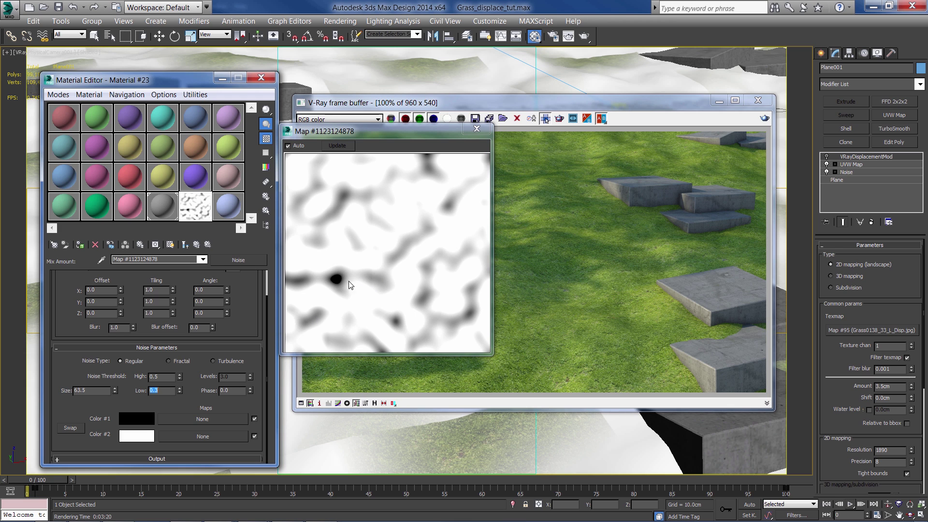
Step: Make the noise Fractal with size 20.0, then return to the Mix map
{"action": "left_click", "coordinate": [182, 363]}
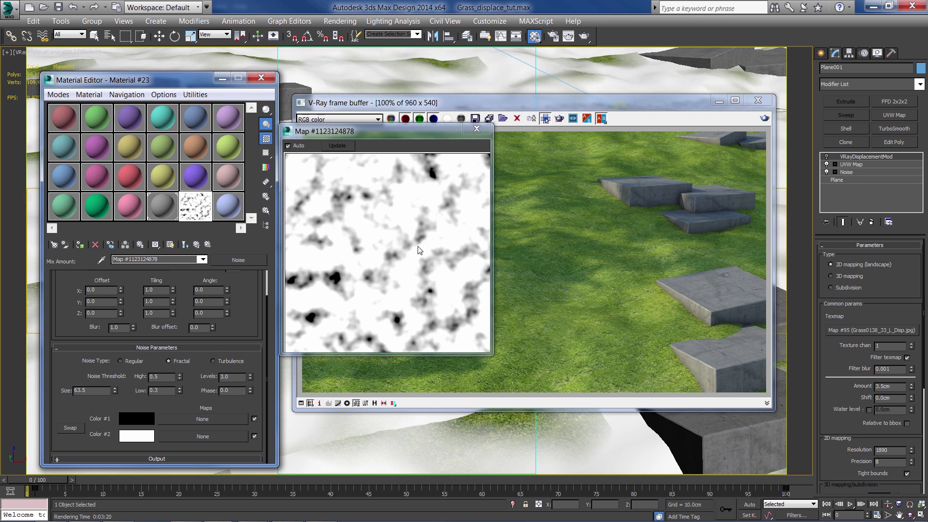
{"action": "double_click", "coordinate": [105, 393]}
{"action": "type", "text": "20"}
{"action": "key", "text": "Return"}
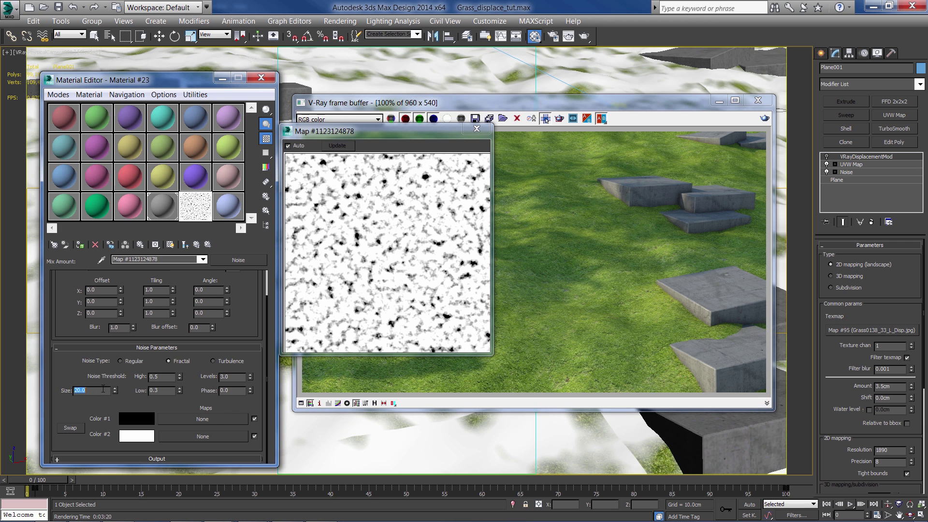
{"action": "left_click", "coordinate": [197, 245]}
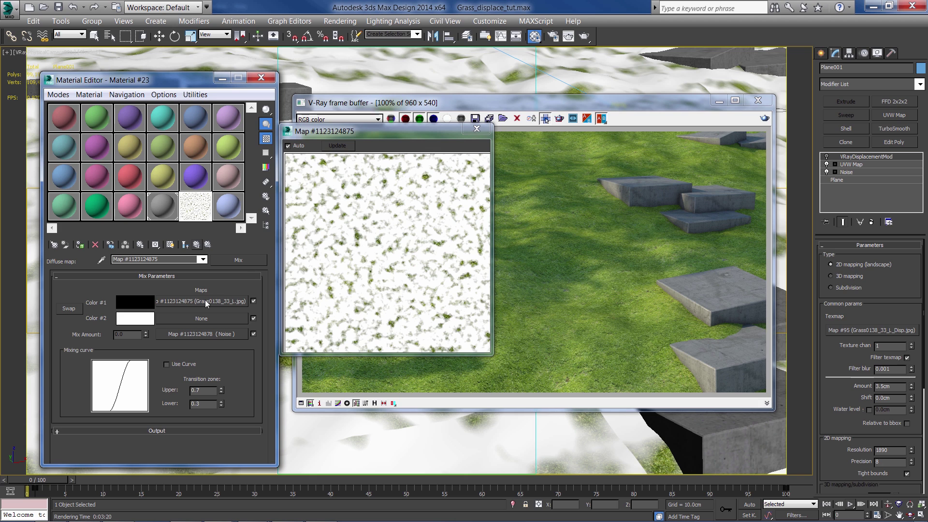
Step: Copy the grass bitmap from Color #1 into the Mix map's Color #2
{"action": "left_click_drag", "start_coordinate": [204, 317], "coordinate": [204, 318]}
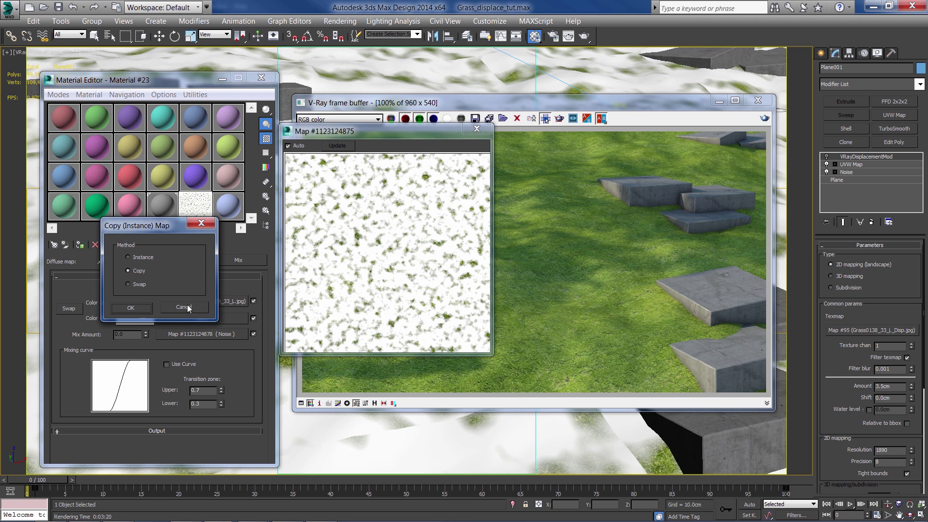
{"action": "left_click", "coordinate": [139, 310]}
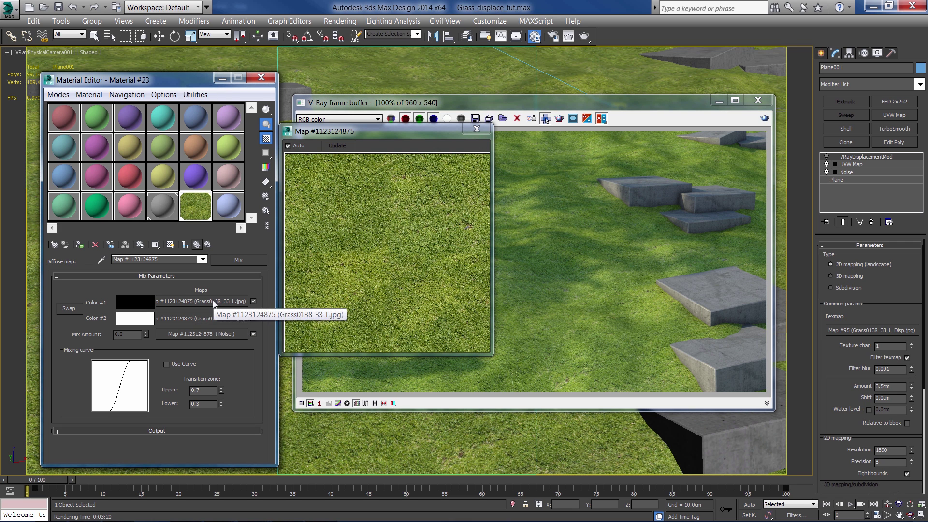
{"action": "left_click", "coordinate": [214, 301]}
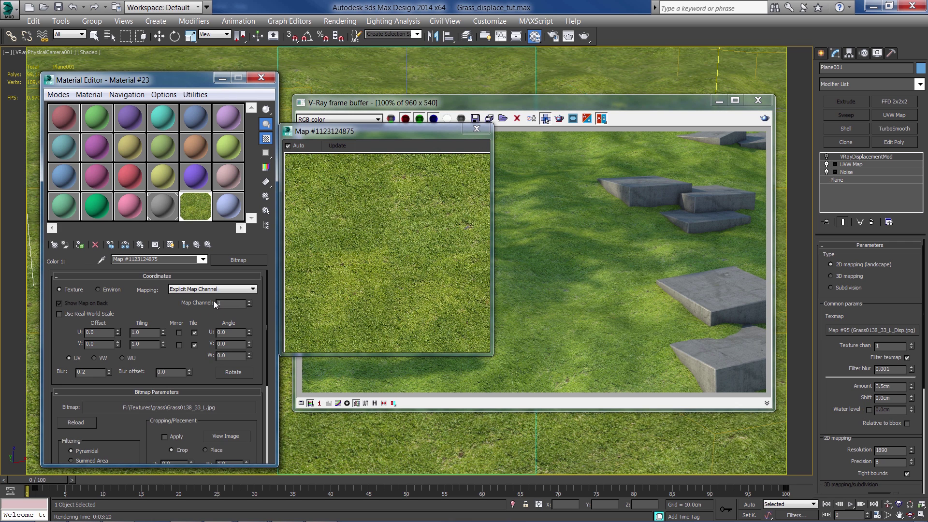
Step: Wrap Color #1's grass in Color Correction: hue shift -28, saturation -11.1, gamma 1.3
{"action": "left_click", "coordinate": [237, 260]}
{"action": "double_click", "coordinate": [342, 164]}
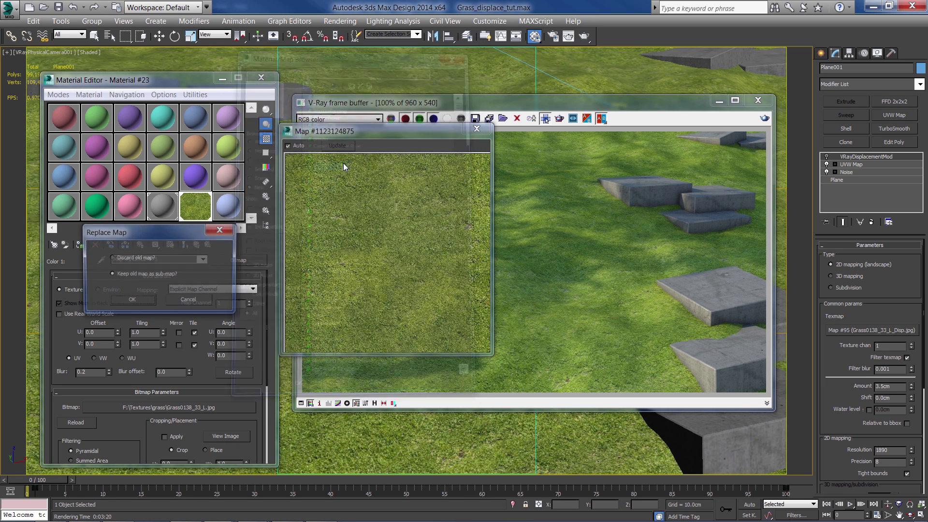
{"action": "left_click", "coordinate": [131, 300]}
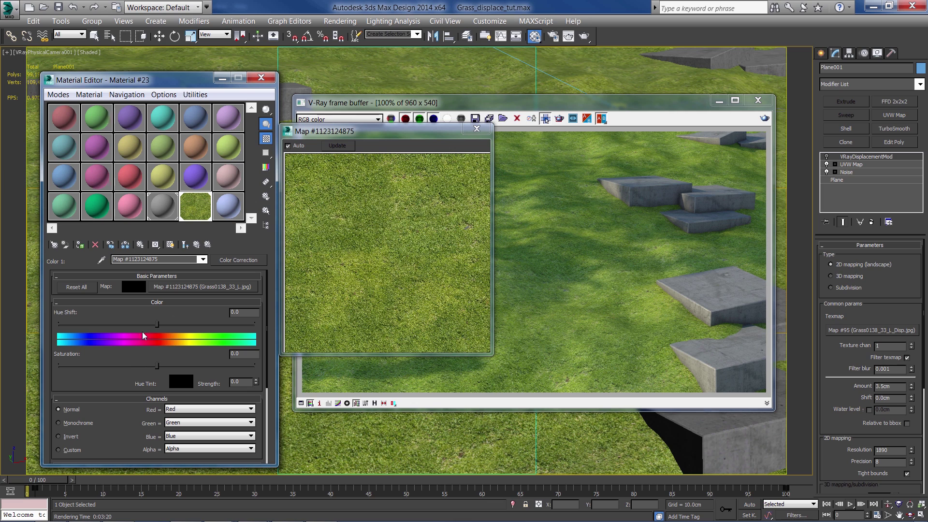
{"action": "left_click_drag", "start_coordinate": [151, 327], "coordinate": [147, 326]}
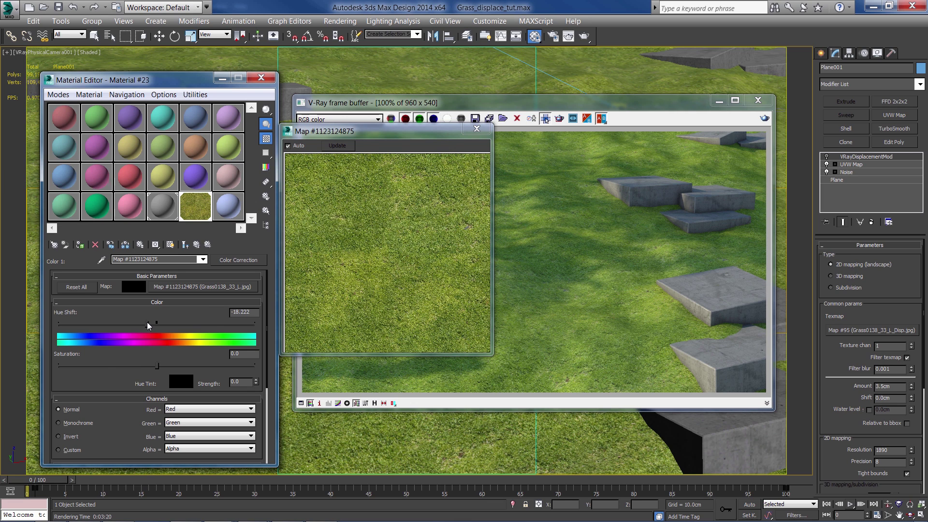
{"action": "left_click_drag", "start_coordinate": [143, 328], "coordinate": [143, 327]}
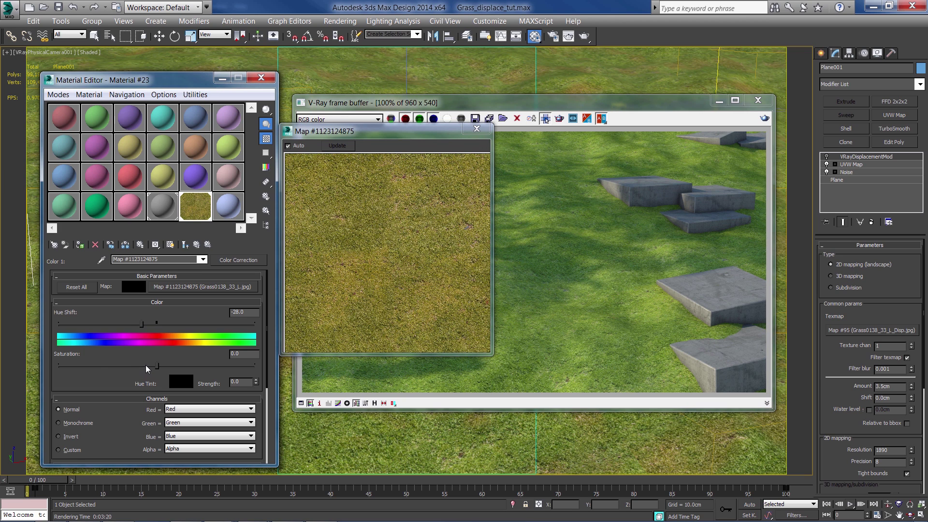
{"action": "left_click_drag", "start_coordinate": [147, 368], "coordinate": [148, 368]}
{"action": "scroll", "coordinate": [147, 386], "scroll_direction": "down", "scroll_amount": 5}
{"action": "double_click", "coordinate": [145, 400]}
{"action": "type", "text": "1."}
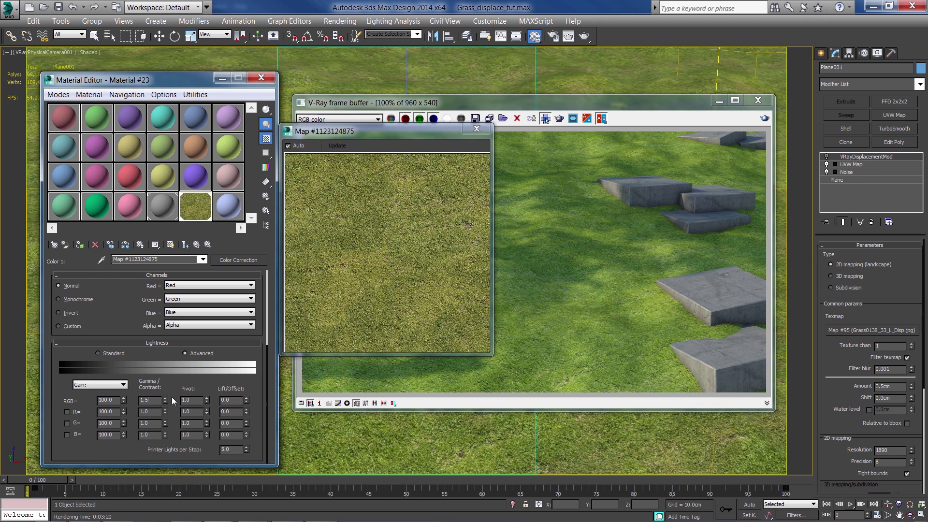
{"action": "key", "text": "Return"}
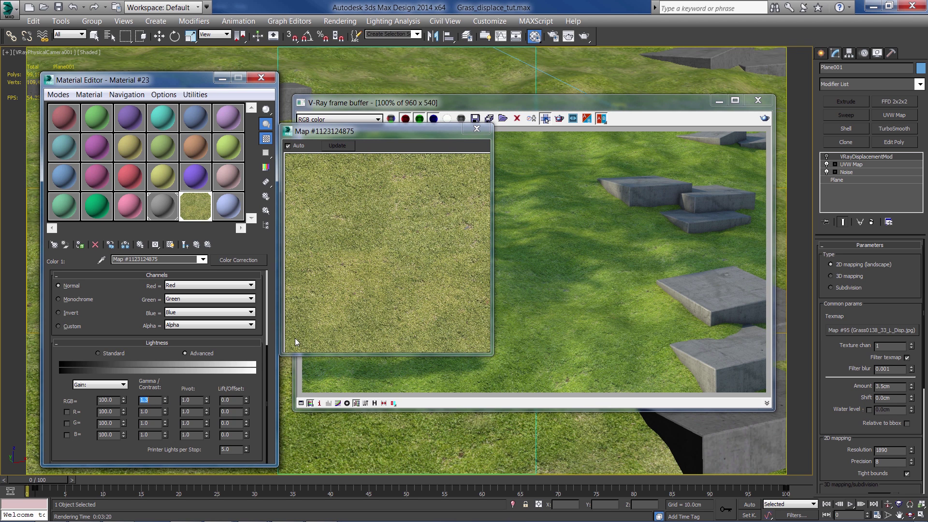
Step: Toggle the colour-corrected Color #1 map off and on to compare the Mix result
{"action": "left_click", "coordinate": [359, 271]}
{"action": "left_click", "coordinate": [197, 245]}
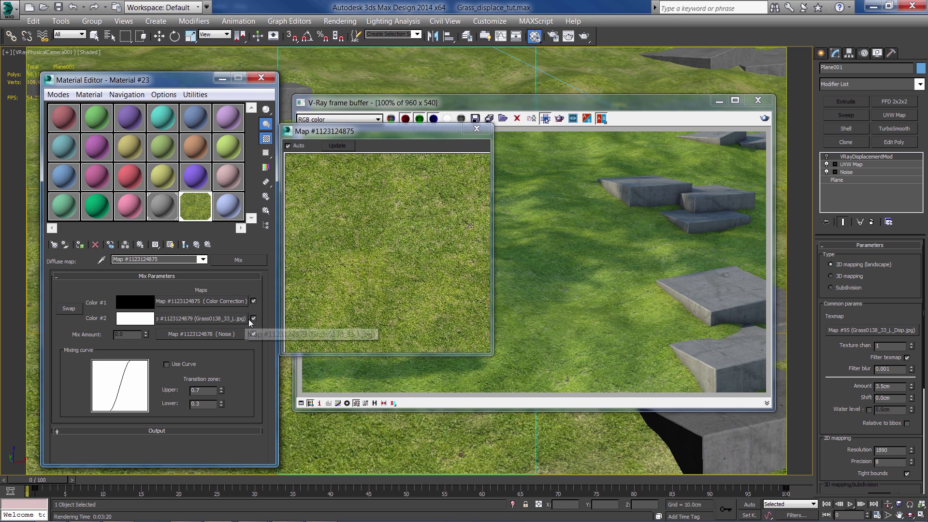
{"action": "left_click", "coordinate": [254, 301]}
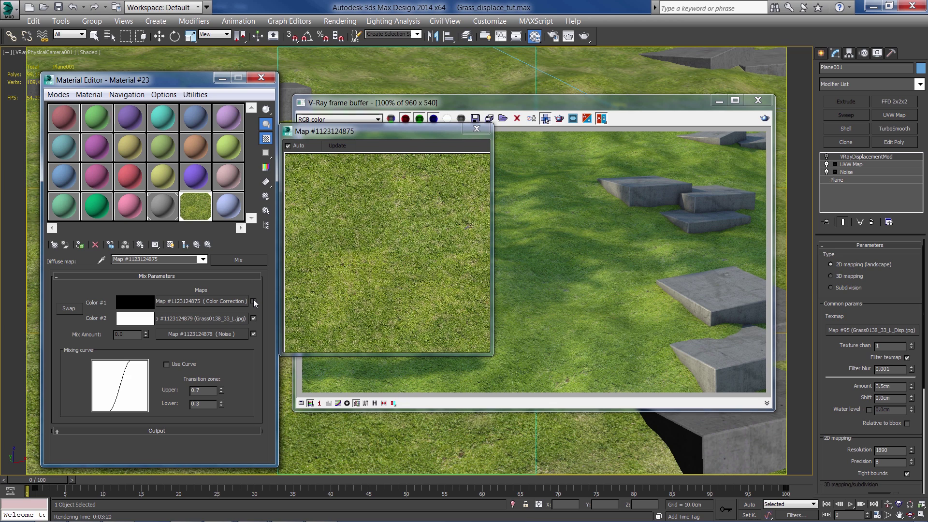
{"action": "left_click", "coordinate": [254, 302]}
Step: Re-render a central region of the V-Ray image to show the mixed grass material
{"action": "left_click", "coordinate": [477, 129]}
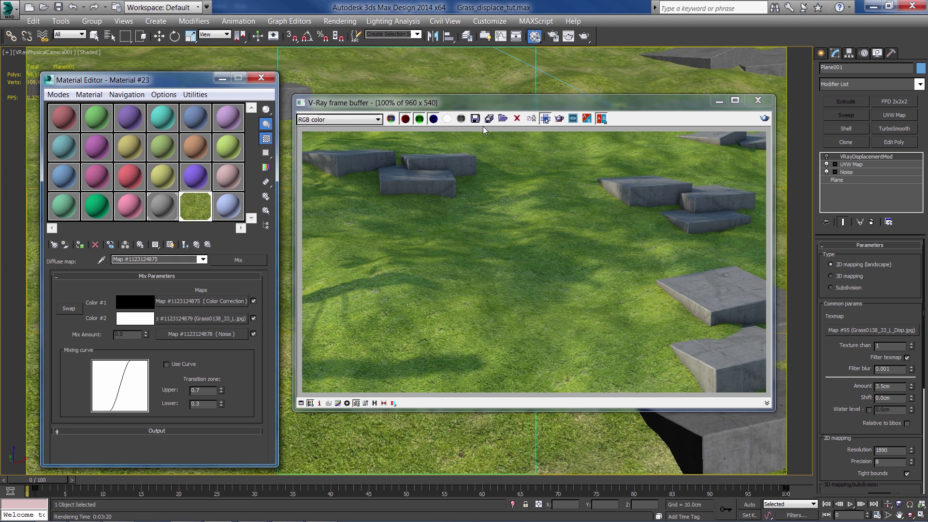
{"action": "left_click", "coordinate": [541, 121]}
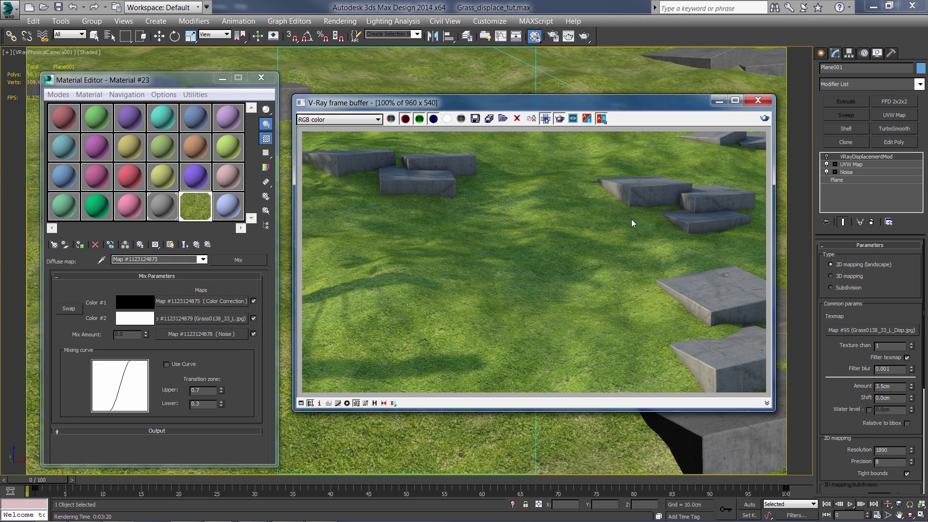
{"action": "left_click_drag", "start_coordinate": [627, 230], "coordinate": [502, 347]}
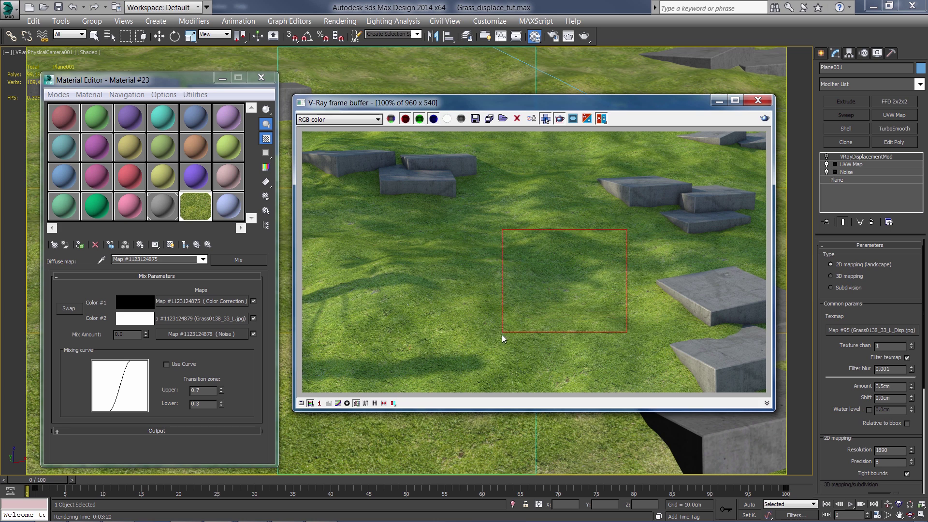
{"action": "left_click", "coordinate": [764, 118]}
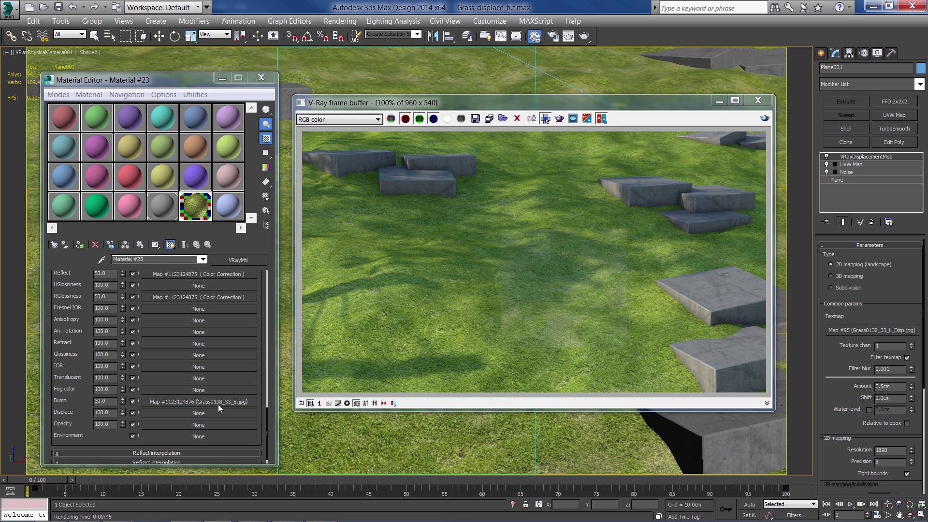
Step: Instance the bump texture into VRayDisplacementMod's Texmap and set 2D mapping resolution to 2000
{"action": "left_click_drag", "start_coordinate": [219, 404], "coordinate": [872, 329]}
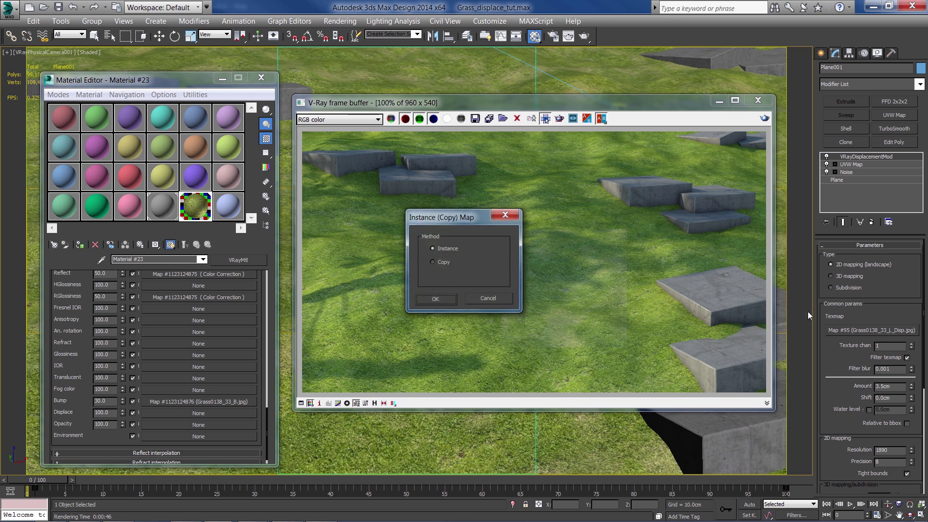
{"action": "left_click", "coordinate": [440, 301]}
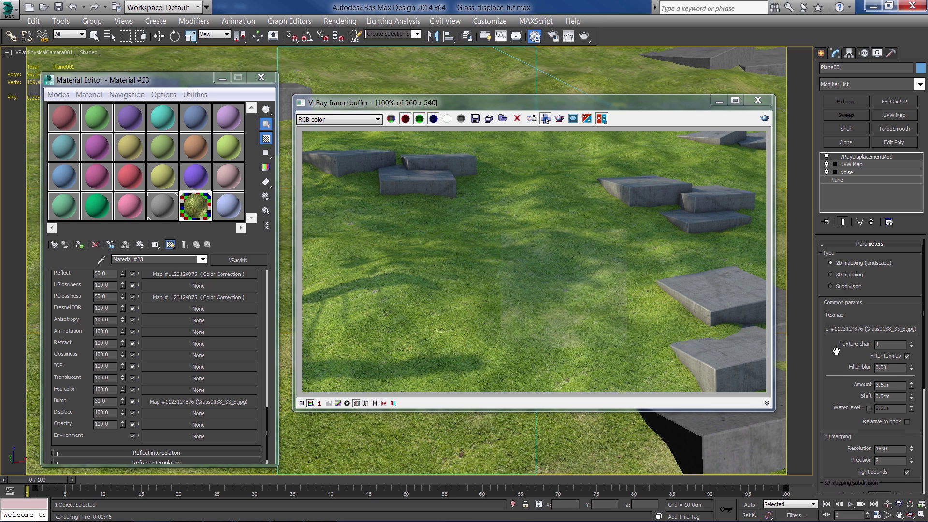
{"action": "scroll", "coordinate": [836, 351], "scroll_direction": "down", "scroll_amount": 3}
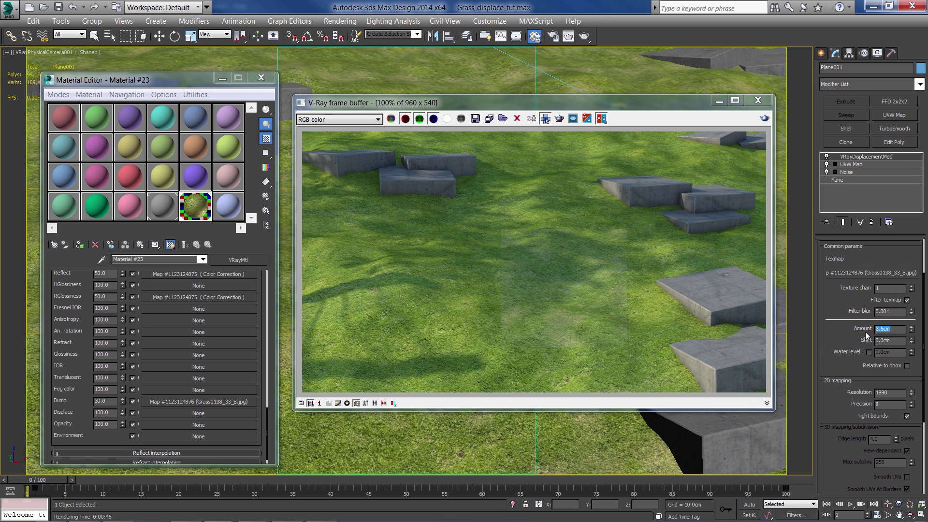
{"action": "left_click", "coordinate": [890, 330]}
{"action": "scroll", "coordinate": [835, 363], "scroll_direction": "down", "scroll_amount": 3}
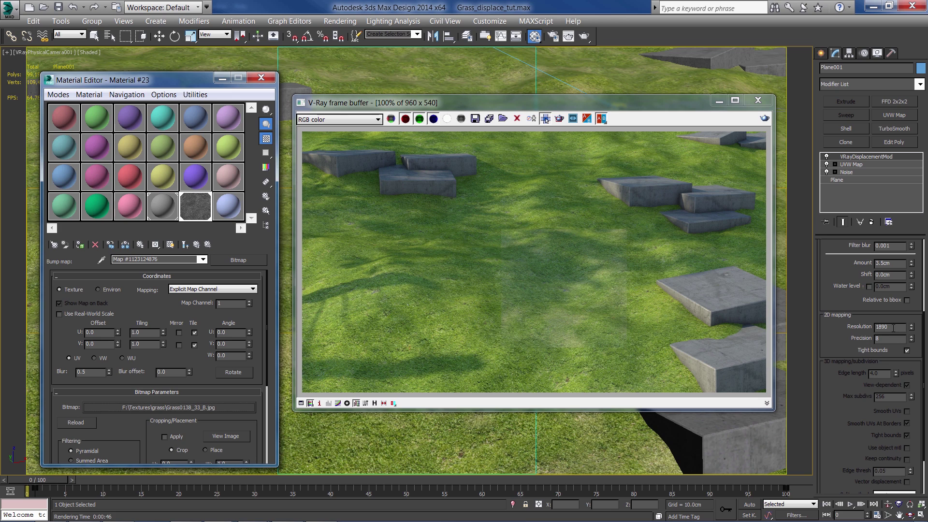
{"action": "double_click", "coordinate": [893, 328]}
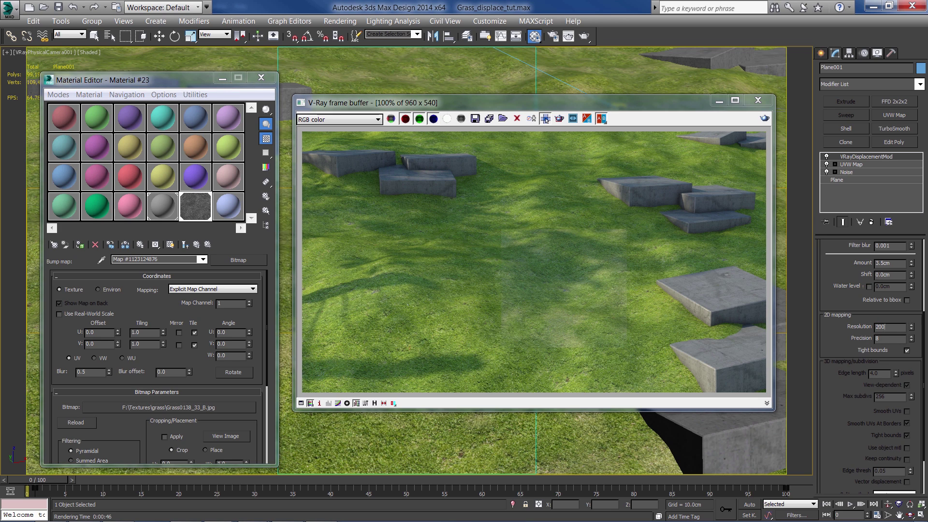
{"action": "double_click", "coordinate": [887, 327]}
{"action": "scroll", "coordinate": [837, 332], "scroll_direction": "up", "scroll_amount": 5}
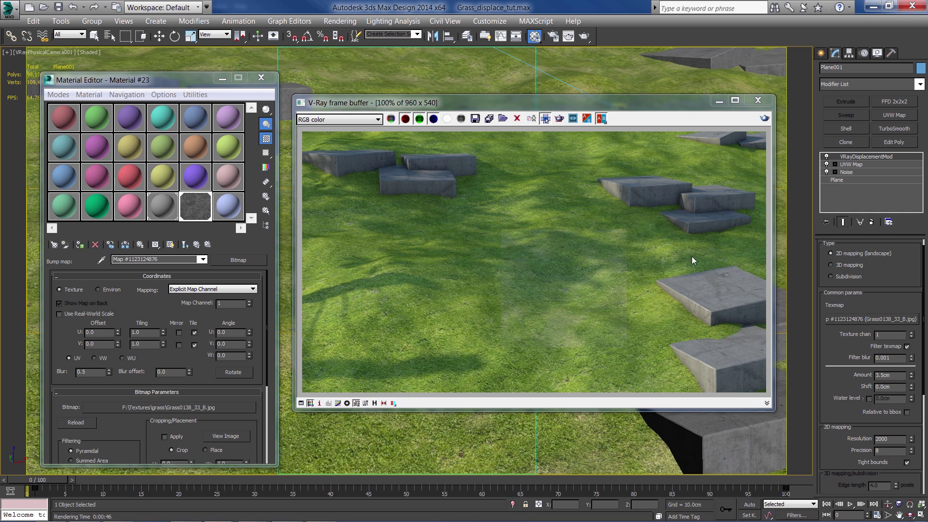
Step: Re-render the central region with the new displacement, then preview the bump grass image
{"action": "left_click", "coordinate": [494, 260]}
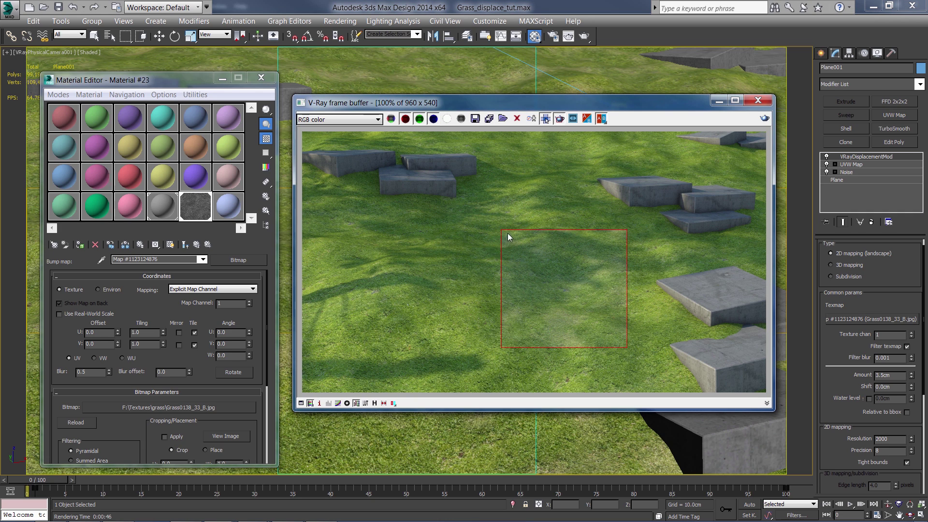
{"action": "left_click_drag", "start_coordinate": [506, 230], "coordinate": [379, 343]}
{"action": "left_click", "coordinate": [765, 119]}
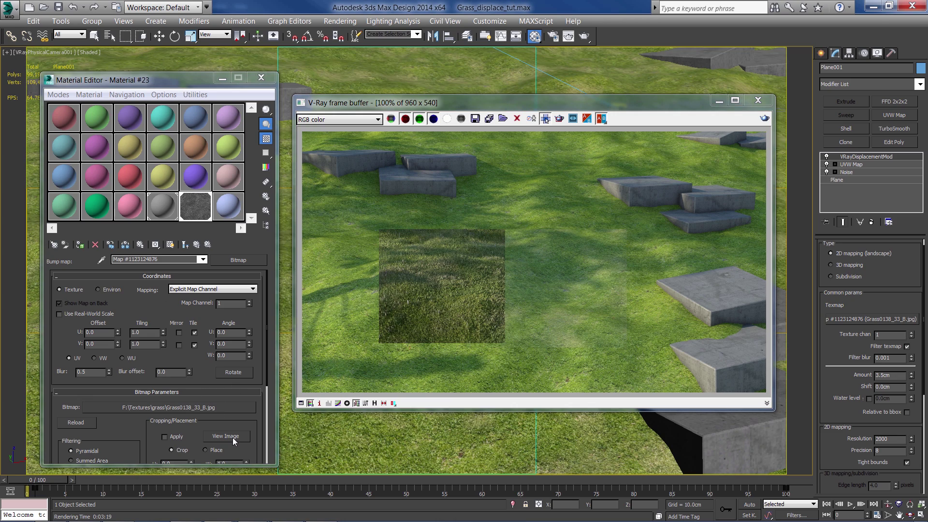
{"action": "left_click", "coordinate": [233, 437]}
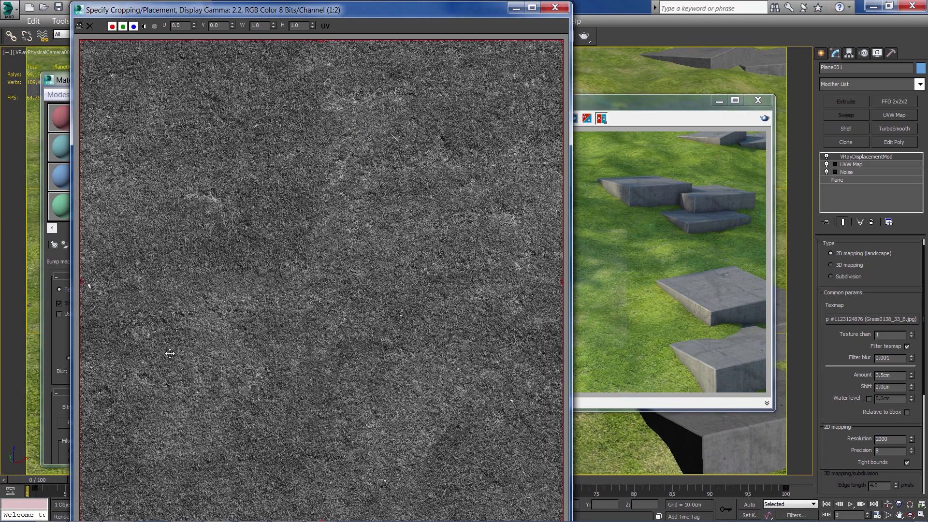
{"action": "left_click", "coordinate": [549, 13]}
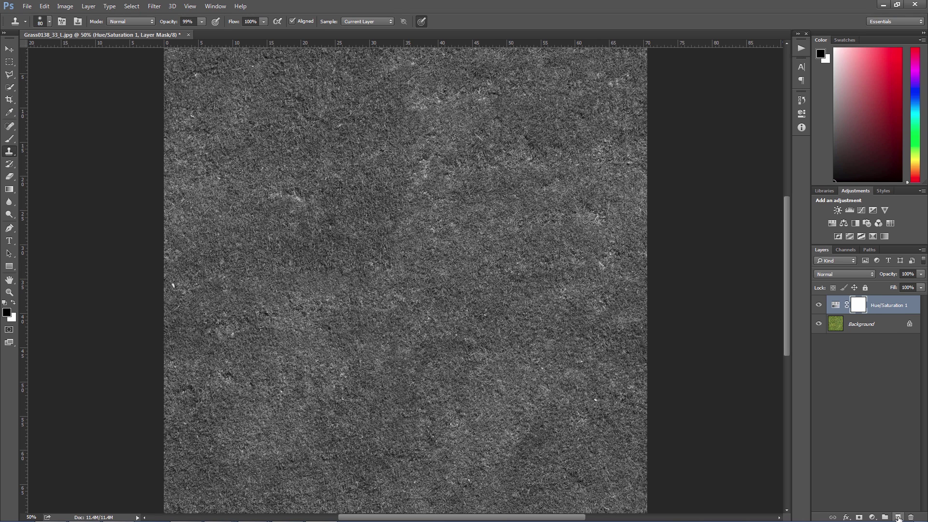
Step: Add a new Layer 1 above the grass texture and fill it with black
{"action": "left_click", "coordinate": [897, 518]}
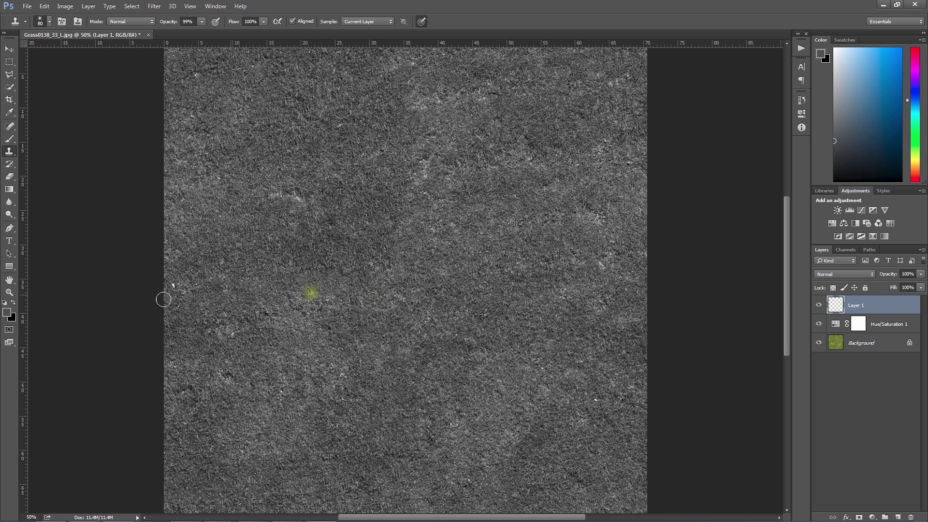
{"action": "left_click", "coordinate": [13, 318]}
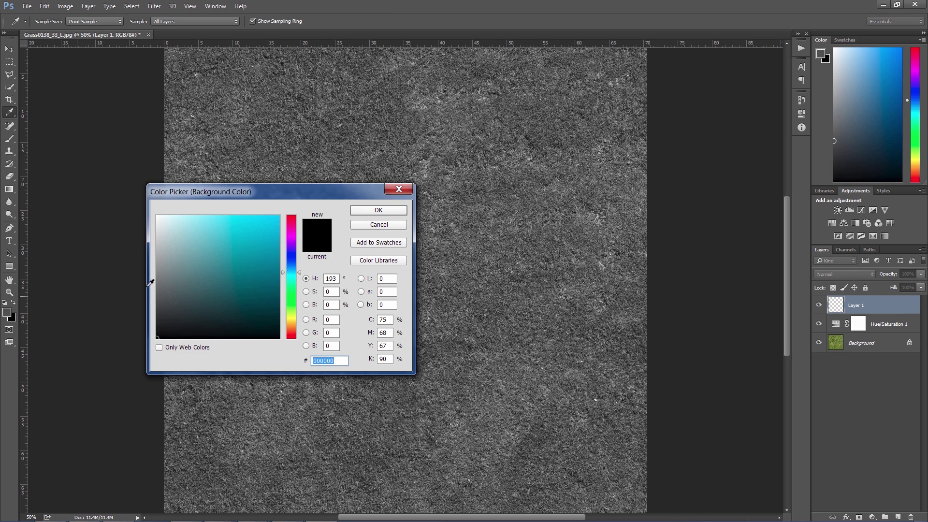
{"action": "left_click", "coordinate": [362, 212]}
{"action": "key", "text": "s"}
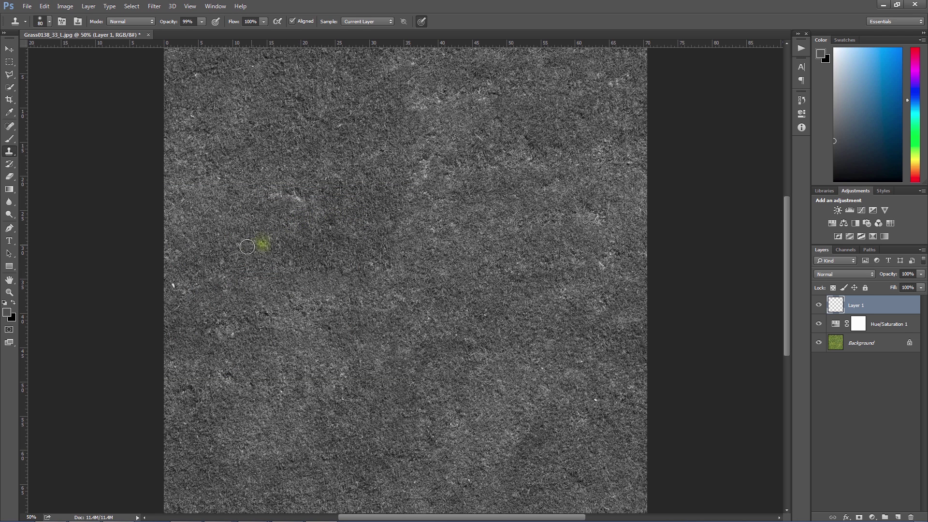
{"action": "left_click_drag", "start_coordinate": [9, 191], "coordinate": [48, 203]}
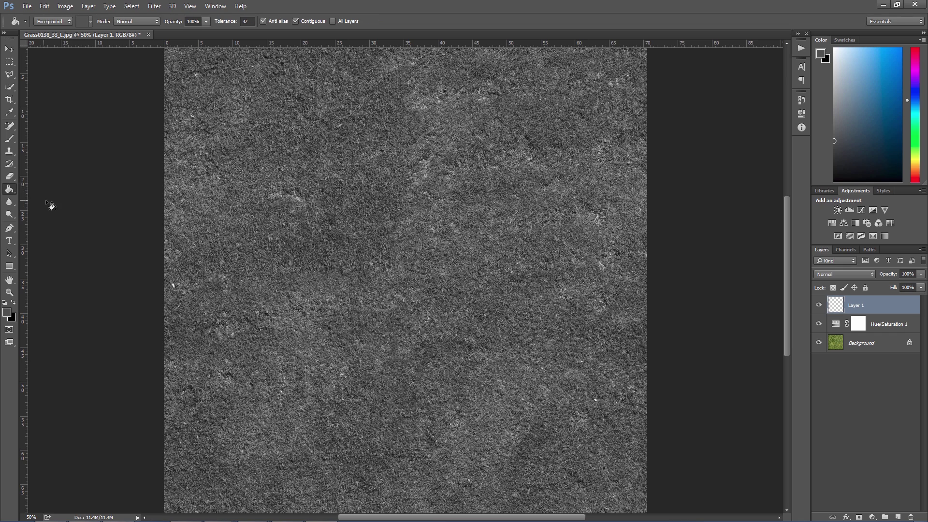
{"action": "left_click", "coordinate": [225, 185]}
{"action": "key", "text": "v"}
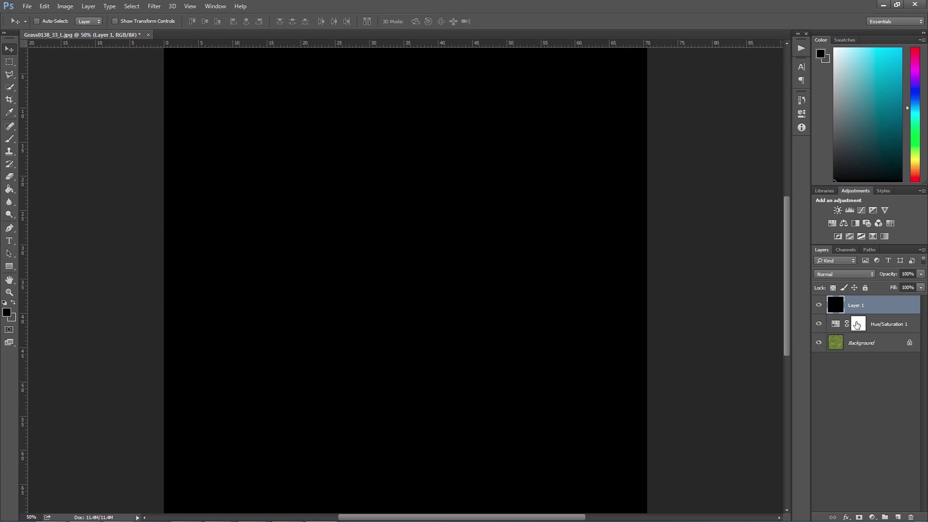
Step: Lower the black layer's opacity to 35%, compare it on and off, then add a white layer mask
{"action": "left_click", "coordinate": [921, 275]}
{"action": "left_click_drag", "start_coordinate": [921, 286], "coordinate": [892, 287]}
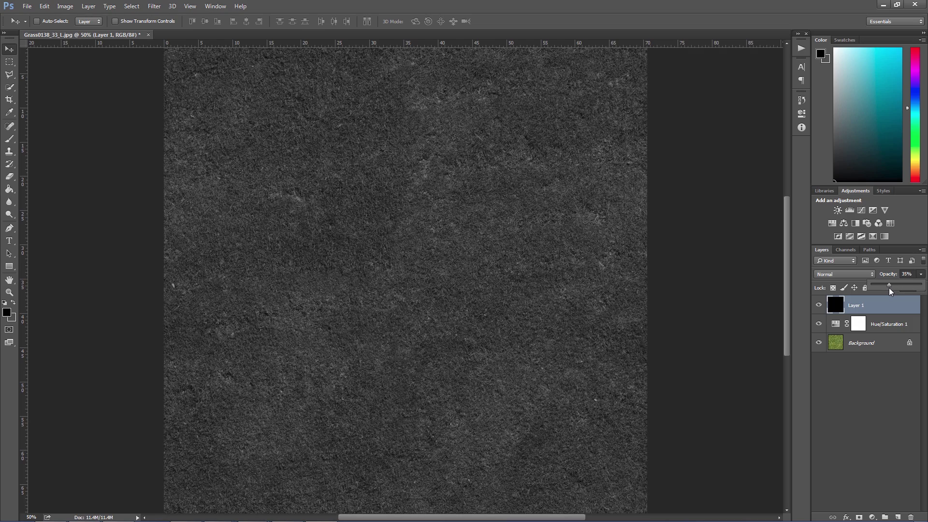
{"action": "left_click", "coordinate": [819, 306]}
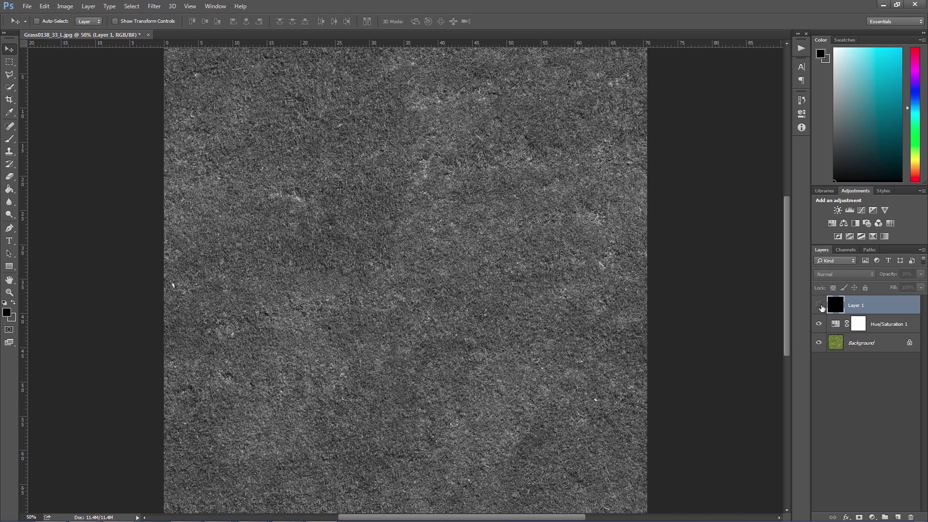
{"action": "left_click", "coordinate": [822, 307]}
{"action": "left_click", "coordinate": [822, 307]}
{"action": "left_click", "coordinate": [821, 307]}
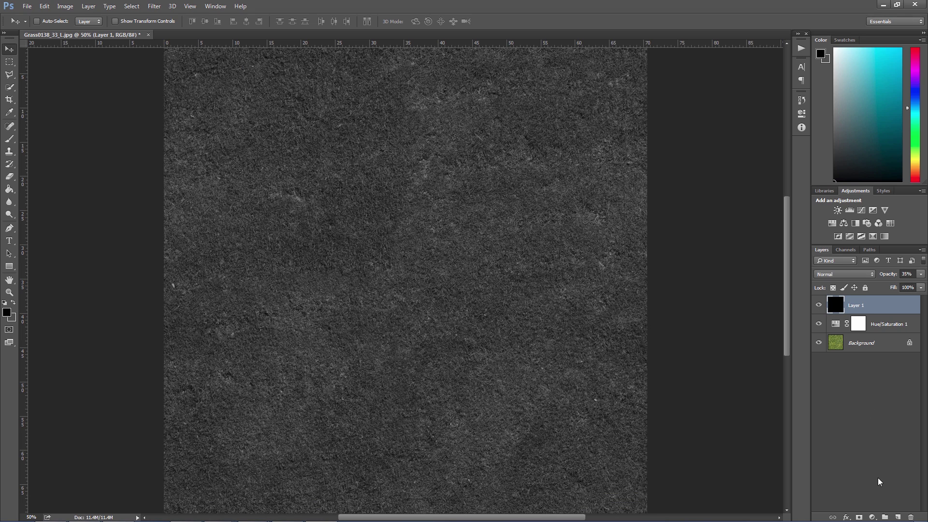
{"action": "left_click", "coordinate": [860, 517]}
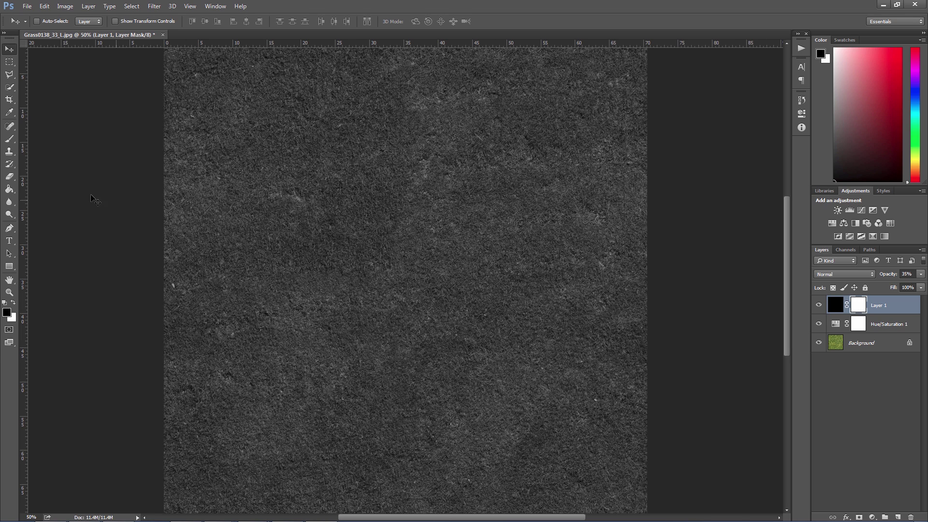
Step: Paint black blotches on Layer 1's mask with a soft brush to reveal lighter patches
{"action": "left_click", "coordinate": [9, 140]}
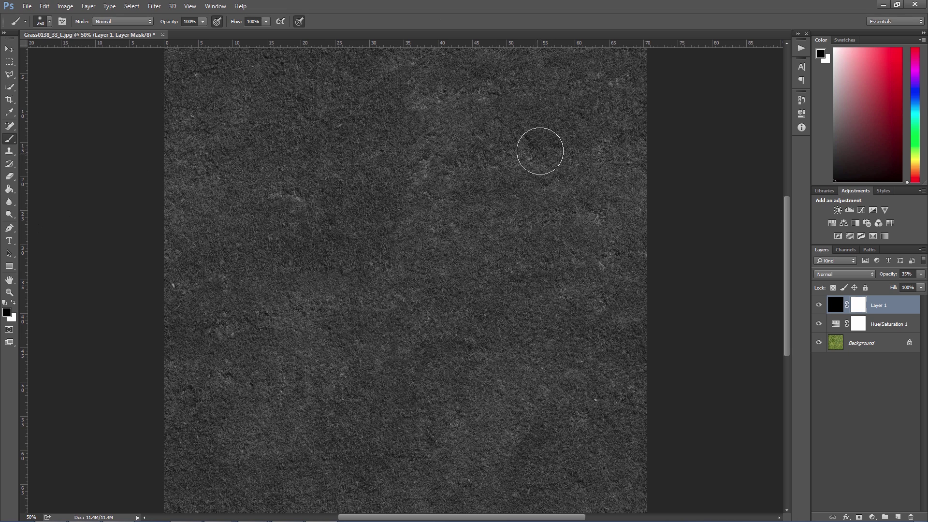
{"action": "mouse_move", "coordinate": [545, 141]}
{"action": "left_mouse_down"}
{"action": "mouse_move", "coordinate": [532, 155]}
{"action": "mouse_move", "coordinate": [510, 163]}
{"action": "mouse_move", "coordinate": [570, 123]}
{"action": "mouse_move", "coordinate": [493, 169]}
{"action": "mouse_move", "coordinate": [512, 139]}
{"action": "mouse_move", "coordinate": [501, 149]}
{"action": "mouse_move", "coordinate": [519, 148]}
{"action": "mouse_move", "coordinate": [511, 136]}
{"action": "mouse_move", "coordinate": [559, 131]}
{"action": "mouse_move", "coordinate": [513, 161]}
{"action": "mouse_move", "coordinate": [580, 110]}
{"action": "mouse_move", "coordinate": [480, 174]}
{"action": "mouse_move", "coordinate": [511, 185]}
{"action": "mouse_move", "coordinate": [512, 198]}
{"action": "mouse_move", "coordinate": [558, 143]}
{"action": "mouse_move", "coordinate": [474, 188]}
{"action": "mouse_move", "coordinate": [524, 165]}
{"action": "left_mouse_up"}
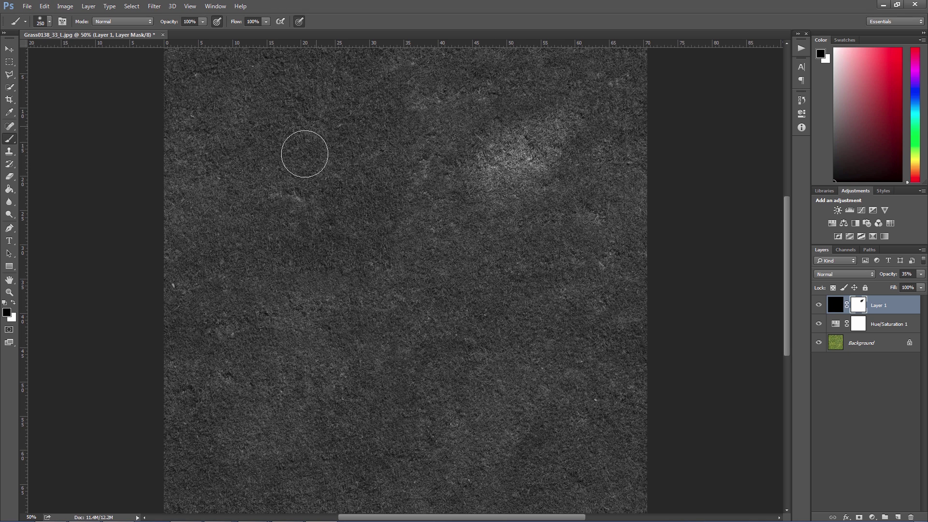
{"action": "mouse_move", "coordinate": [296, 143]}
{"action": "left_mouse_down"}
{"action": "mouse_move", "coordinate": [282, 126]}
{"action": "mouse_move", "coordinate": [288, 139]}
{"action": "mouse_move", "coordinate": [332, 119]}
{"action": "mouse_move", "coordinate": [300, 130]}
{"action": "left_mouse_up"}
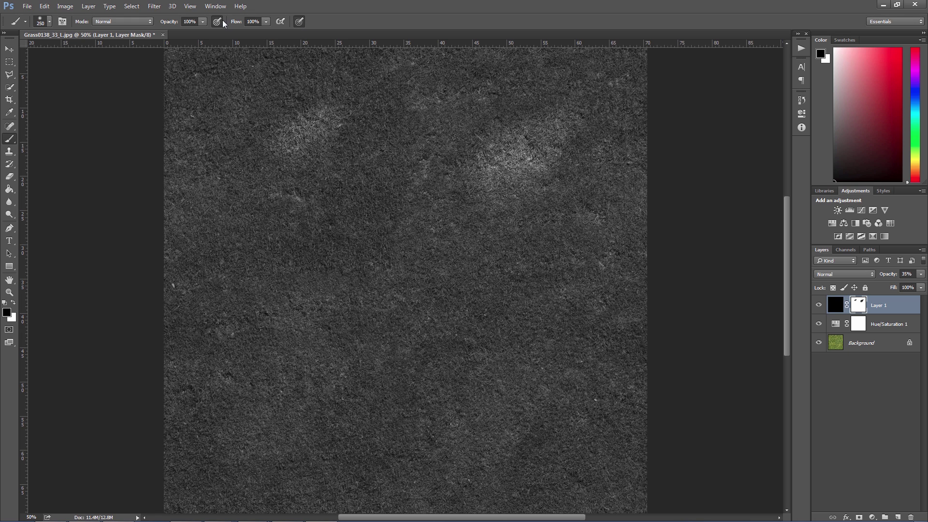
{"action": "mouse_move", "coordinate": [331, 120]}
{"action": "left_mouse_down"}
{"action": "mouse_move", "coordinate": [286, 152]}
{"action": "mouse_move", "coordinate": [359, 106]}
{"action": "mouse_move", "coordinate": [310, 133]}
{"action": "mouse_move", "coordinate": [301, 169]}
{"action": "mouse_move", "coordinate": [287, 172]}
{"action": "mouse_move", "coordinate": [292, 137]}
{"action": "left_mouse_up"}
{"action": "left_click_drag", "start_coordinate": [571, 309], "coordinate": [559, 338]}
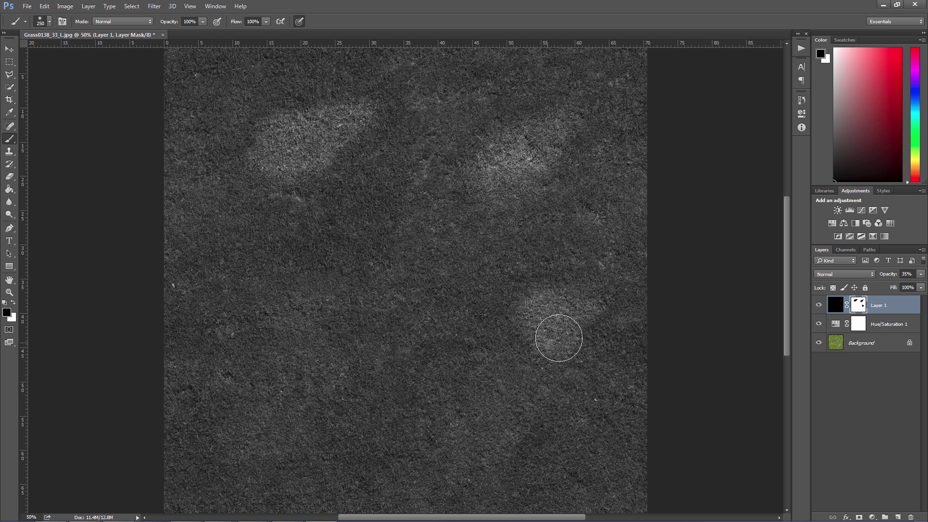
{"action": "mouse_move", "coordinate": [392, 344]}
{"action": "left_mouse_down"}
{"action": "mouse_move", "coordinate": [418, 290]}
{"action": "mouse_move", "coordinate": [324, 344]}
{"action": "mouse_move", "coordinate": [376, 265]}
{"action": "left_mouse_up"}
{"action": "mouse_move", "coordinate": [271, 268]}
{"action": "left_mouse_down"}
{"action": "mouse_move", "coordinate": [201, 299]}
{"action": "mouse_move", "coordinate": [227, 290]}
{"action": "left_mouse_up"}
{"action": "mouse_move", "coordinate": [455, 425]}
{"action": "left_mouse_down"}
{"action": "mouse_move", "coordinate": [486, 458]}
{"action": "mouse_move", "coordinate": [527, 461]}
{"action": "left_mouse_up"}
{"action": "mouse_move", "coordinate": [329, 420]}
{"action": "left_mouse_down"}
{"action": "mouse_move", "coordinate": [280, 456]}
{"action": "mouse_move", "coordinate": [333, 419]}
{"action": "left_mouse_up"}
Step: Shrink the brush to 100 and add finer lighter streaks across the grass
{"action": "key", "text": "bracketleft"}
{"action": "key", "text": "bracketleft"}
{"action": "key", "text": "bracketleft"}
{"action": "key", "text": "bracketleft"}
{"action": "key", "text": "bracketleft"}
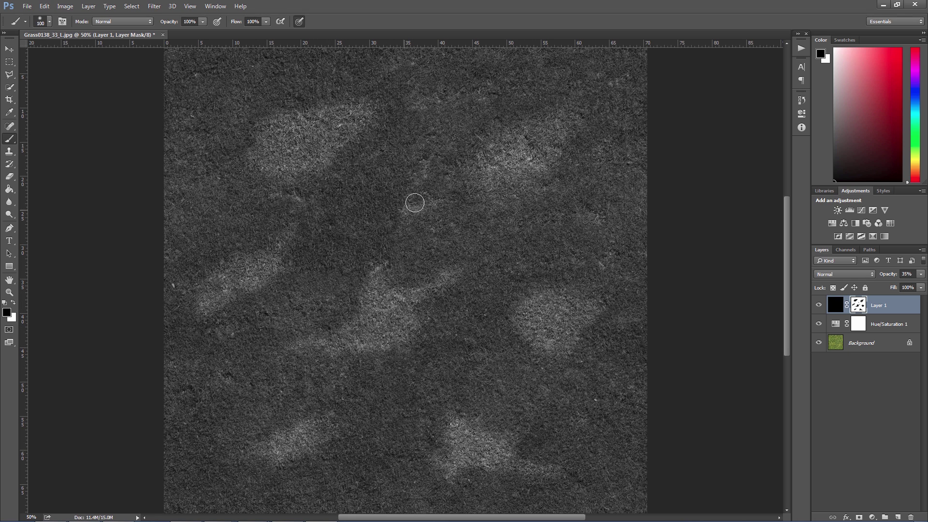
{"action": "mouse_move", "coordinate": [415, 202]}
{"action": "left_mouse_down"}
{"action": "mouse_move", "coordinate": [526, 157]}
{"action": "mouse_move", "coordinate": [549, 119]}
{"action": "mouse_move", "coordinate": [401, 106]}
{"action": "mouse_move", "coordinate": [327, 154]}
{"action": "mouse_move", "coordinate": [368, 133]}
{"action": "mouse_move", "coordinate": [241, 166]}
{"action": "left_mouse_up"}
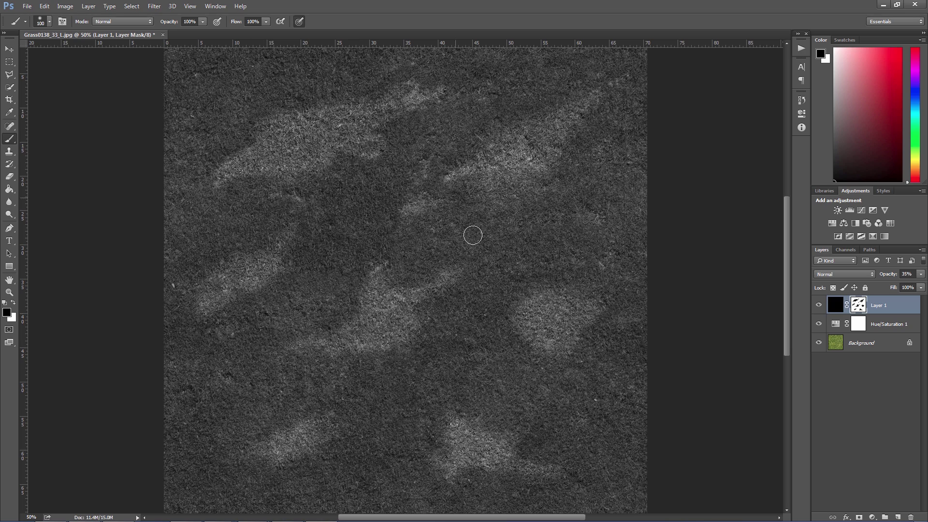
{"action": "left_click_drag", "start_coordinate": [498, 355], "coordinate": [594, 249]}
{"action": "left_click_drag", "start_coordinate": [403, 283], "coordinate": [434, 310]}
{"action": "left_click_drag", "start_coordinate": [261, 319], "coordinate": [217, 311]}
{"action": "left_click_drag", "start_coordinate": [532, 425], "coordinate": [488, 427]}
{"action": "mouse_move", "coordinate": [353, 426]}
{"action": "left_mouse_down"}
{"action": "mouse_move", "coordinate": [321, 440]}
{"action": "mouse_move", "coordinate": [338, 415]}
{"action": "left_mouse_up"}
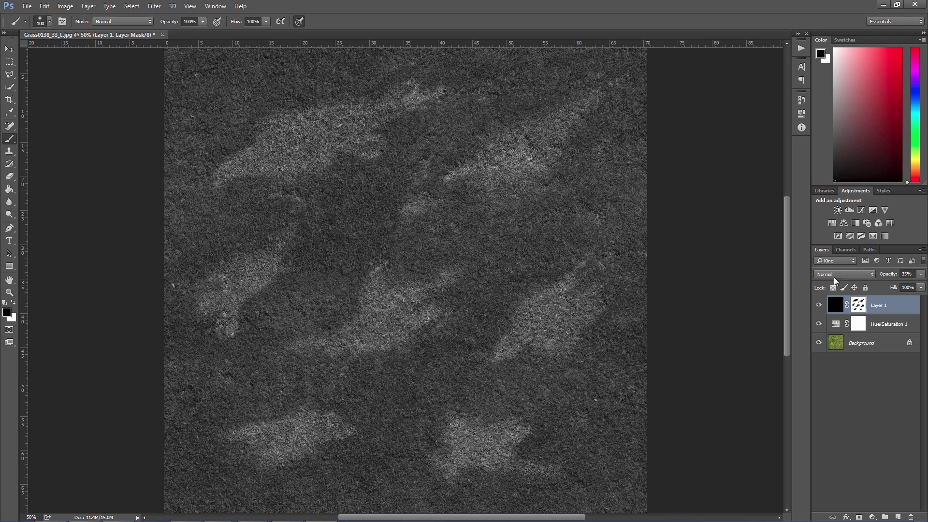
Step: Add a Levels adjustment layer with input levels 3, 1.00 and 218
{"action": "left_click", "coordinate": [850, 210]}
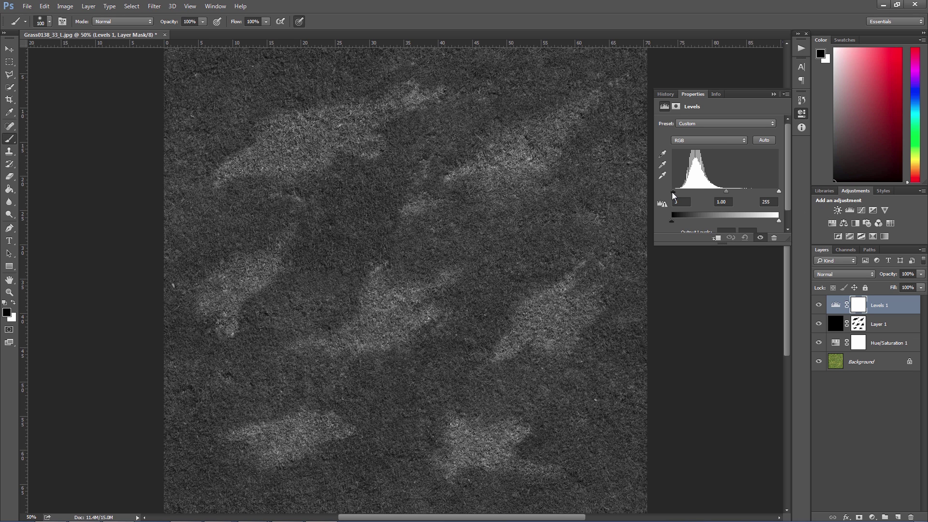
{"action": "left_click_drag", "start_coordinate": [674, 192], "coordinate": [674, 191]}
{"action": "left_click_drag", "start_coordinate": [779, 191], "coordinate": [724, 192]}
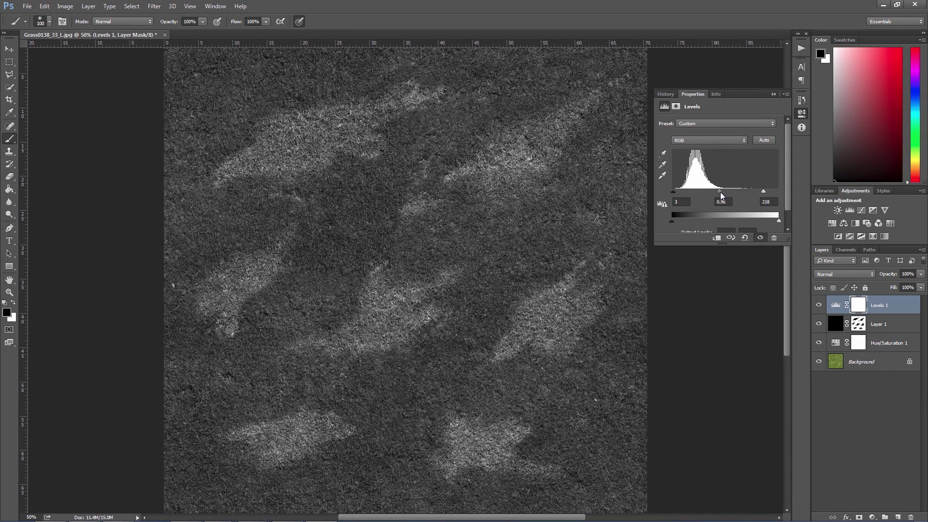
{"action": "left_click_drag", "start_coordinate": [720, 194], "coordinate": [719, 192]}
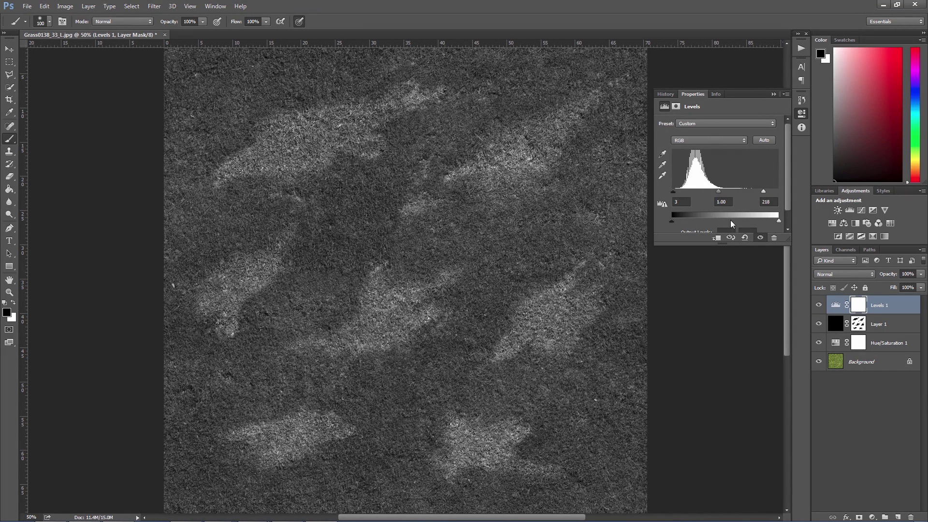
{"action": "left_click", "coordinate": [27, 6]}
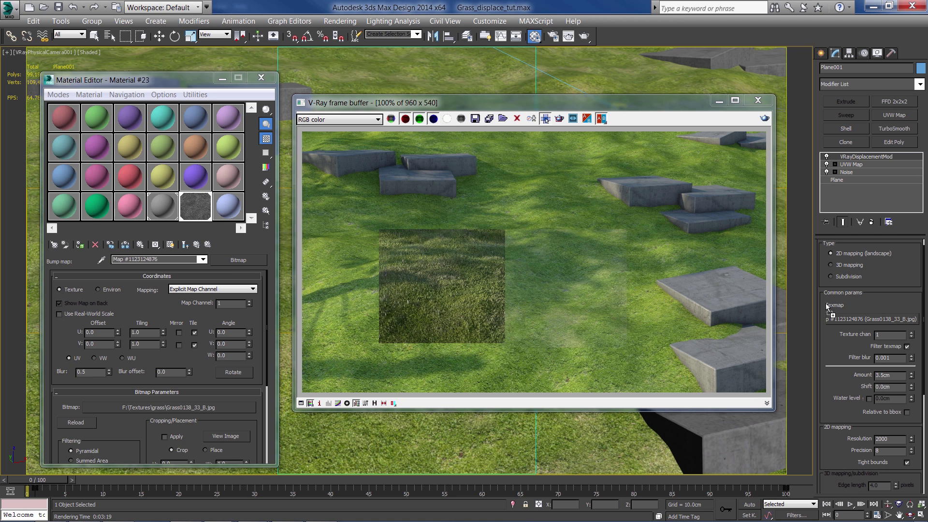
Step: Load Grass0138_33_disp.jpg as the VRayDisplacementMod texmap and region-render the ground plane
{"action": "left_click_drag", "start_coordinate": [882, 324], "coordinate": [886, 325]}
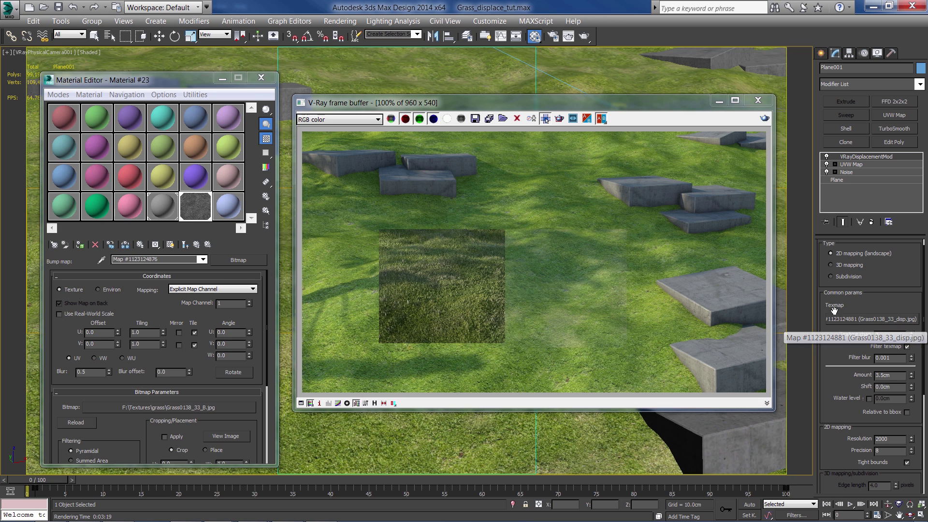
{"action": "left_click", "coordinate": [559, 119]}
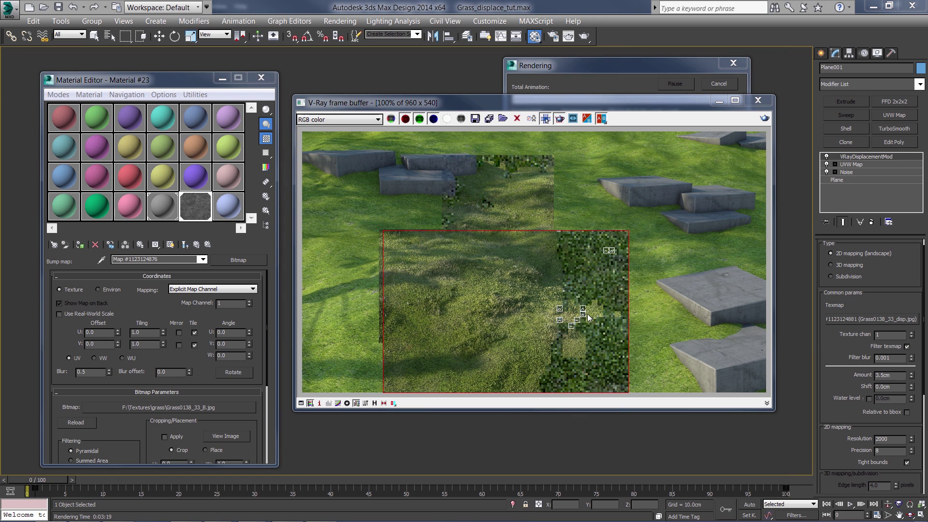